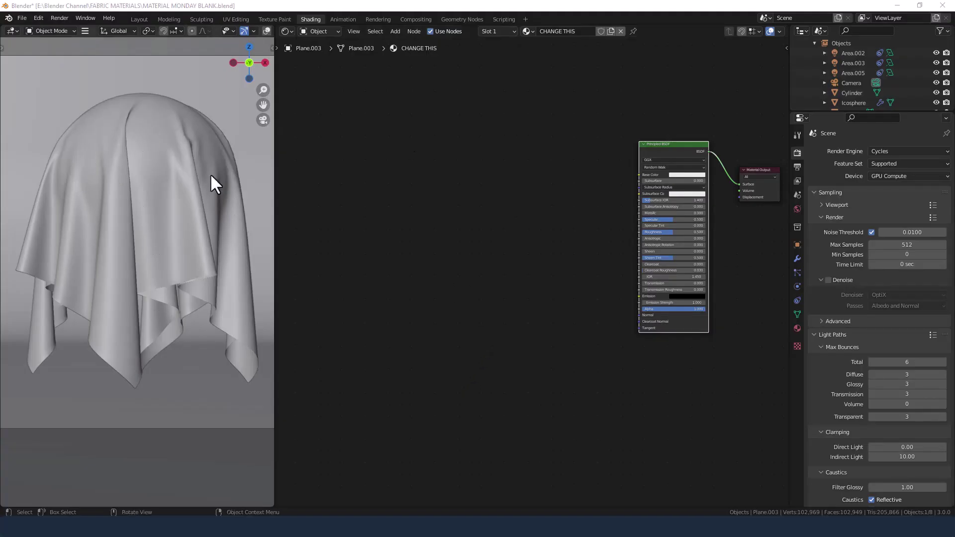
Step: Pan the node graph slightly left to view the 'CHANGE THIS' material's Principled BSDF
middle_drag(752, 258, 732, 263)
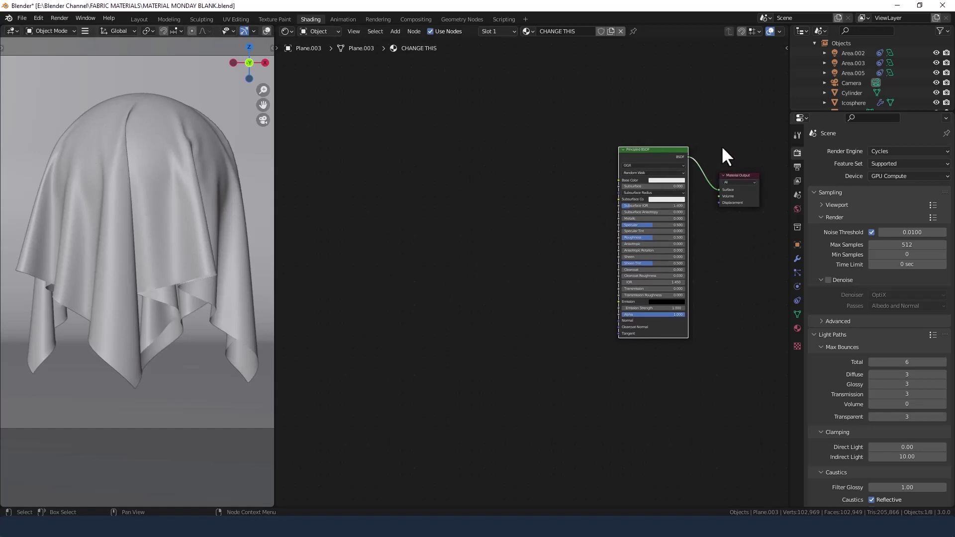
Step: Switch to Rendered shading and set light bounces: Total 12; Diffuse, Glossy, Transmission, Transparent 6
key(z)
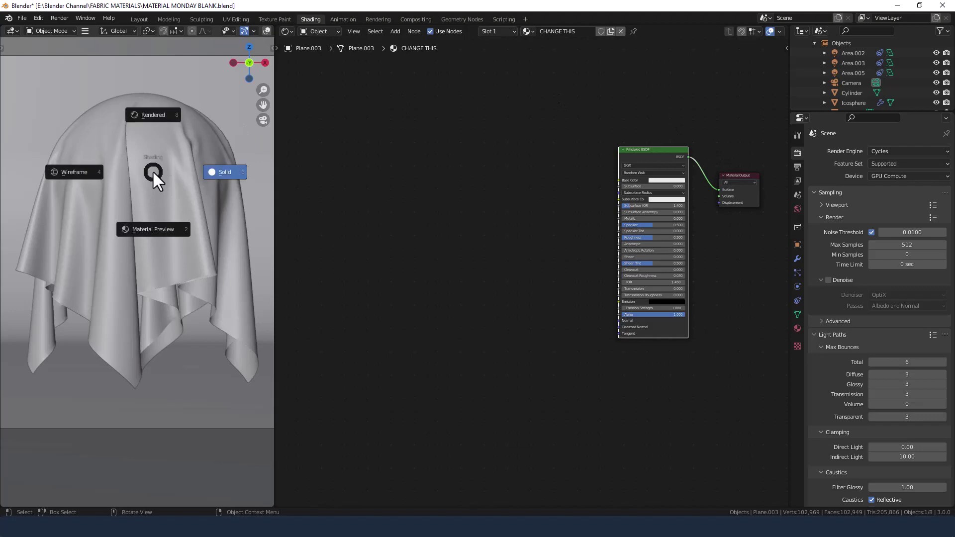
key(8)
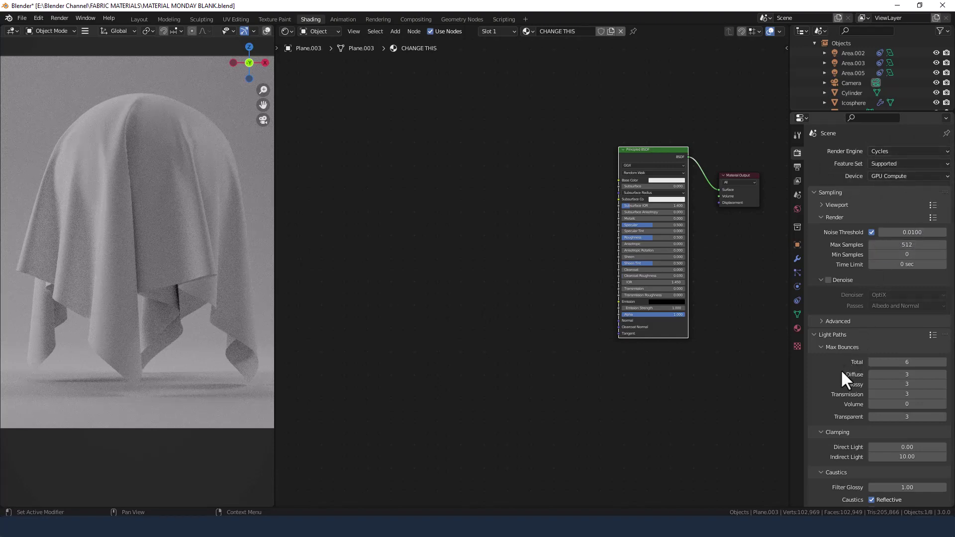
click(907, 362)
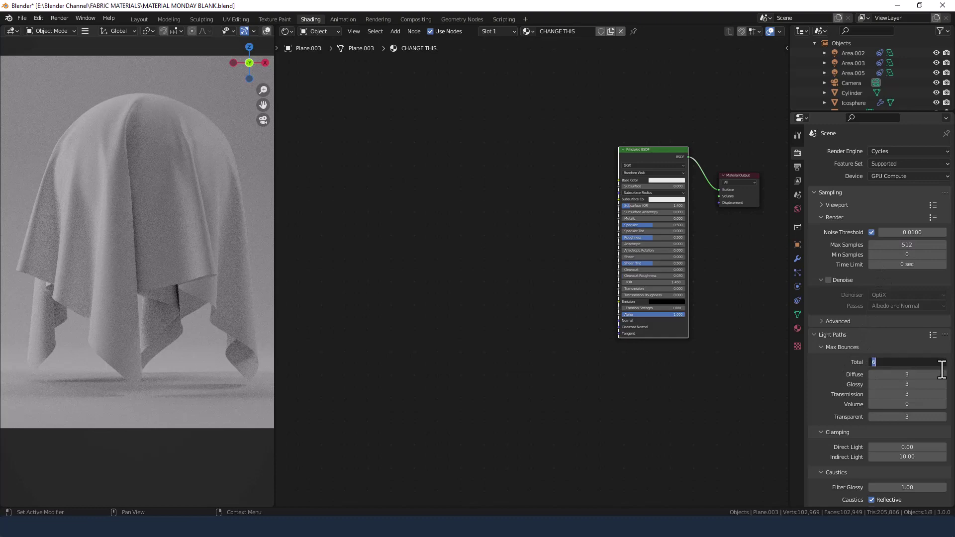
text(12)
key(Tab)
text(6)
key(Tab)
text(6)
key(Tab)
text(6)
key(Tab)
key(Tab)
text(6)
key(Return)
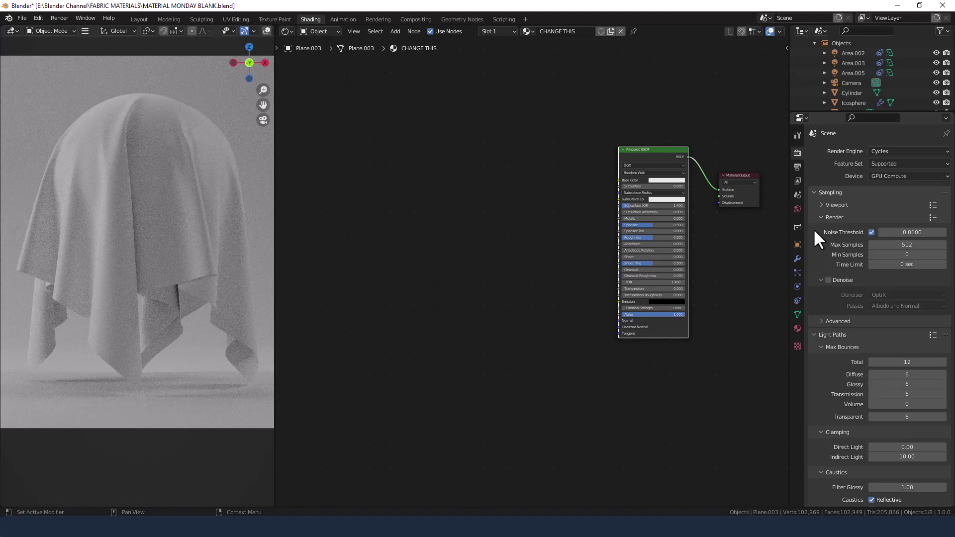
Step: Enable Solidify's viewport display, expand and collapse its settings, then view the Cloth physics settings
click(797, 259)
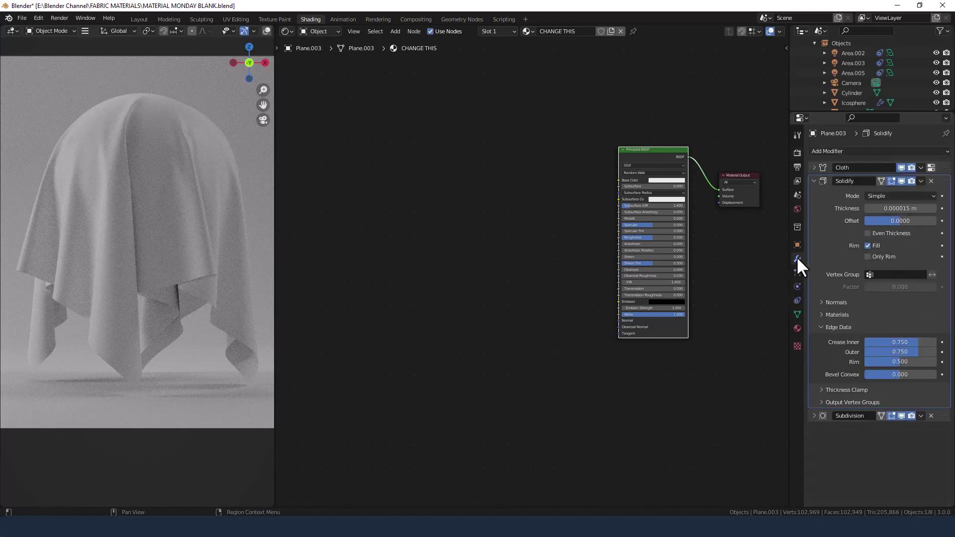
click(814, 181)
click(901, 181)
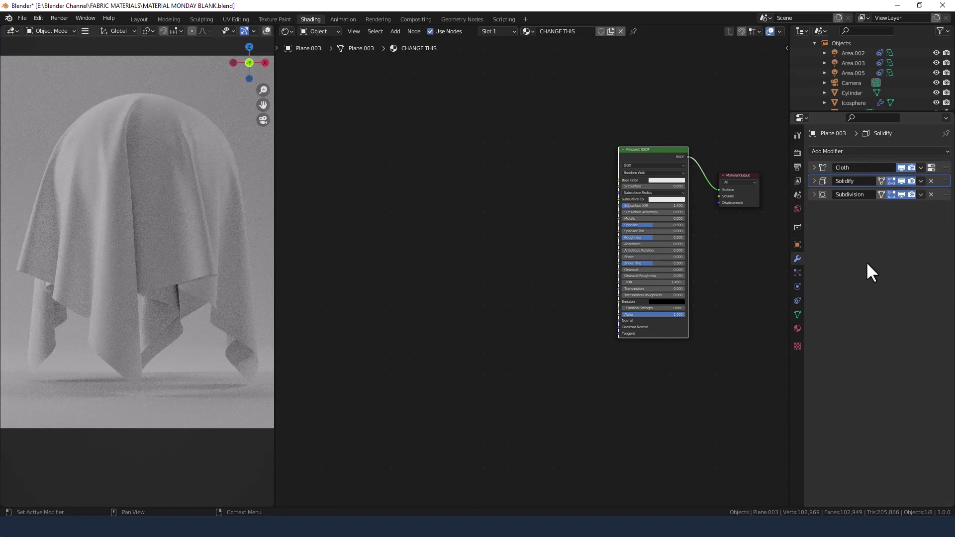
click(814, 181)
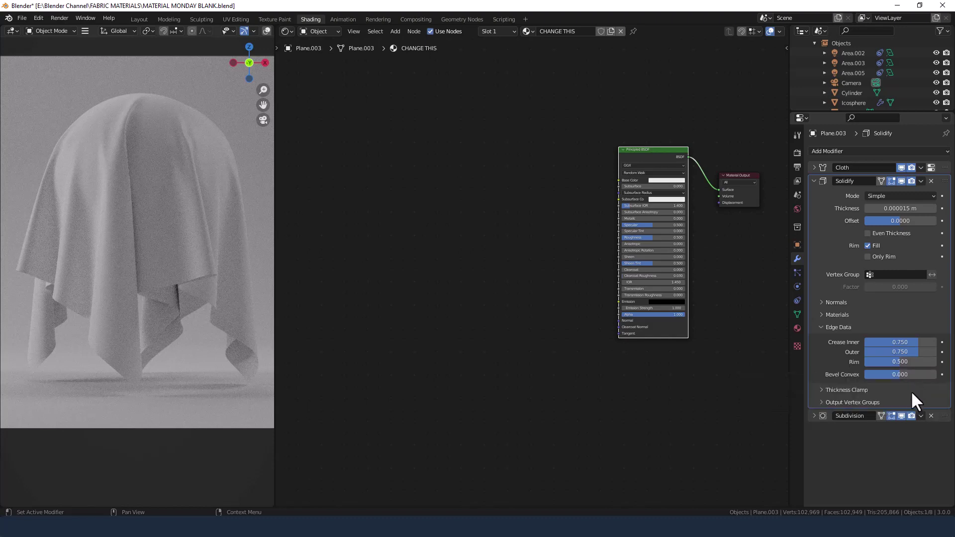
click(814, 181)
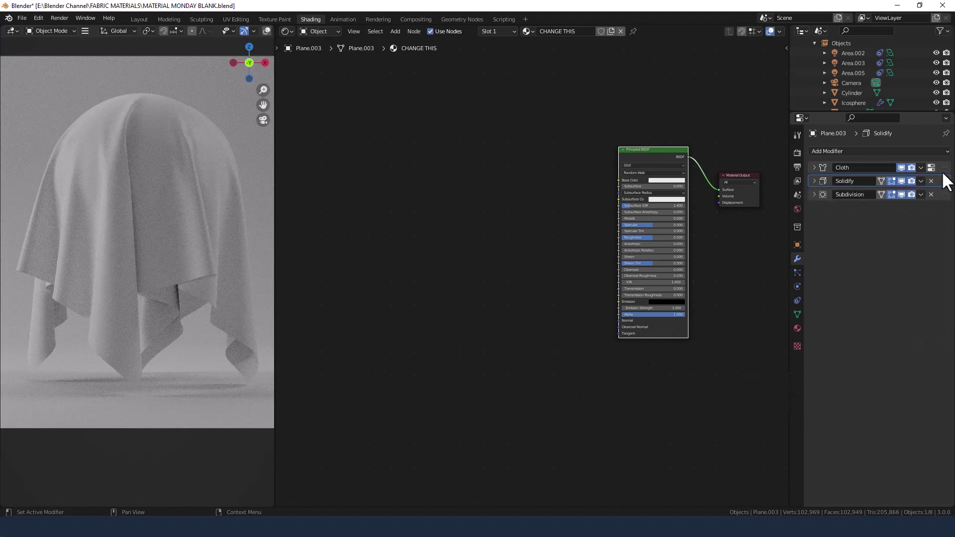
click(920, 167)
click(930, 168)
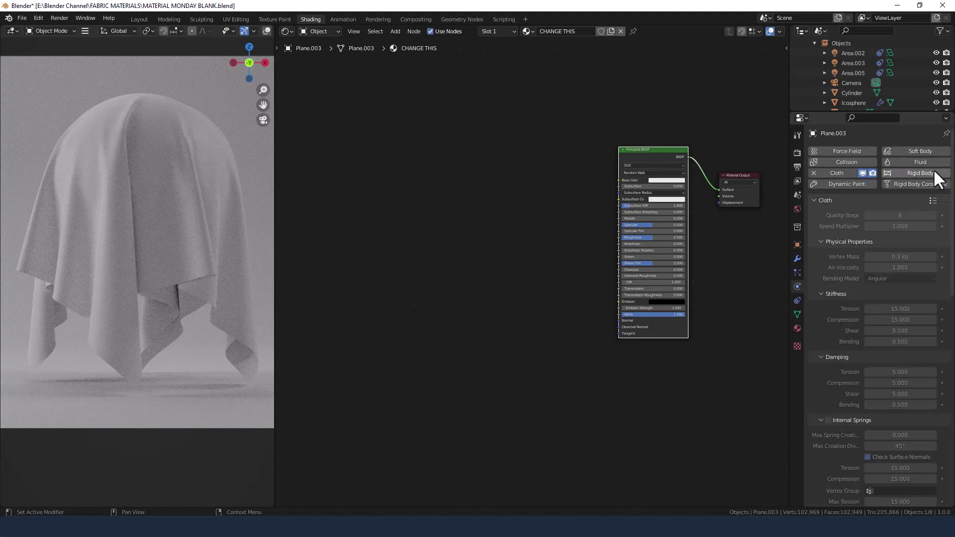
Step: Apply the Silk cloth preset, delete the old cache bake, and bake the simulation again
click(933, 200)
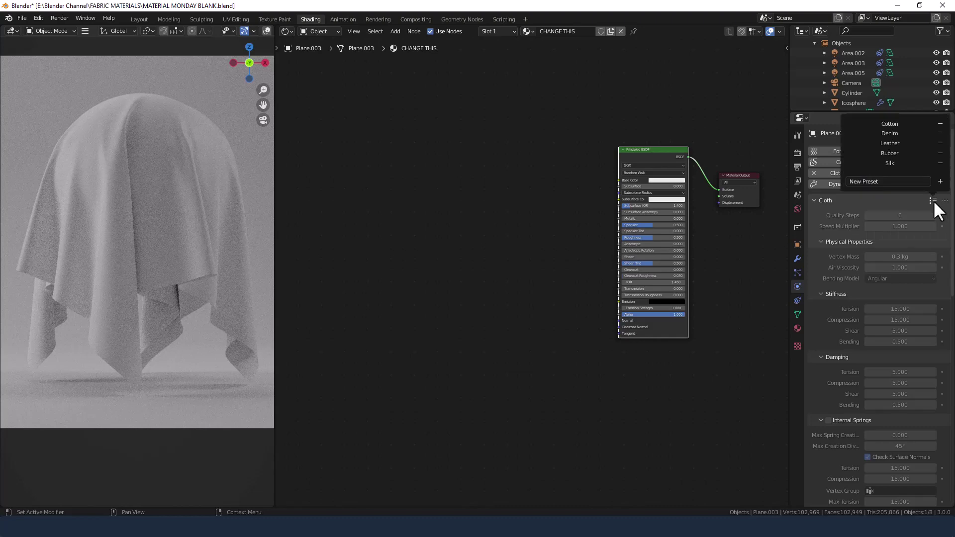
click(883, 162)
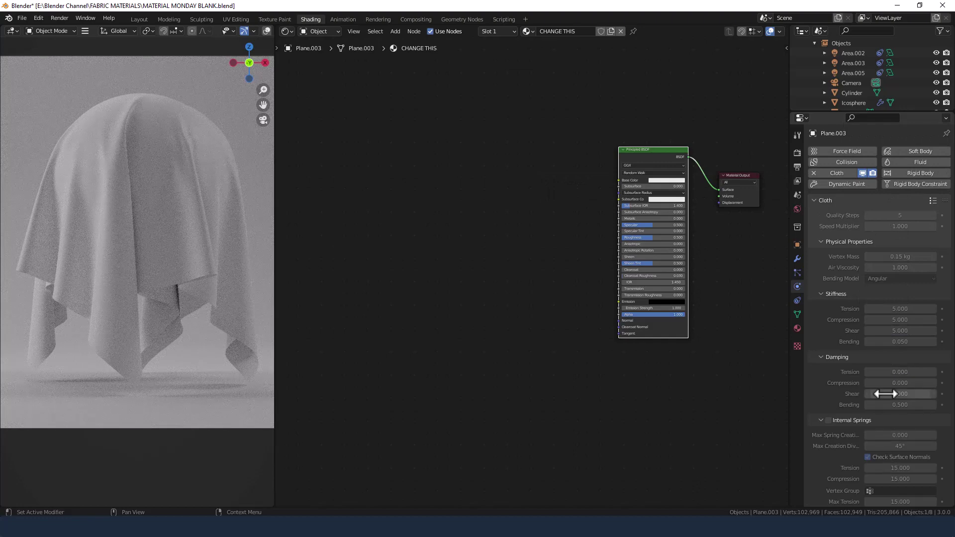
scroll(885, 391, down, 10)
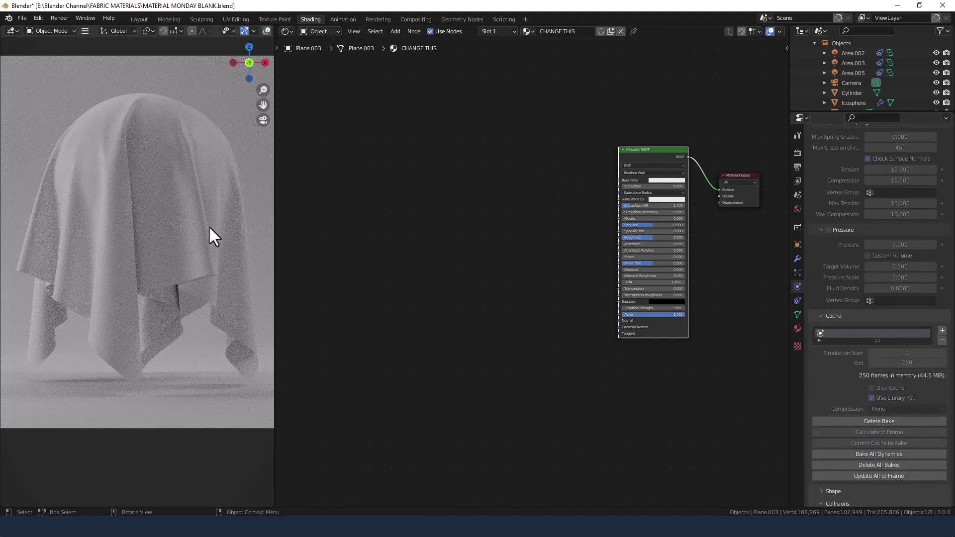
scroll(844, 310, down, 7)
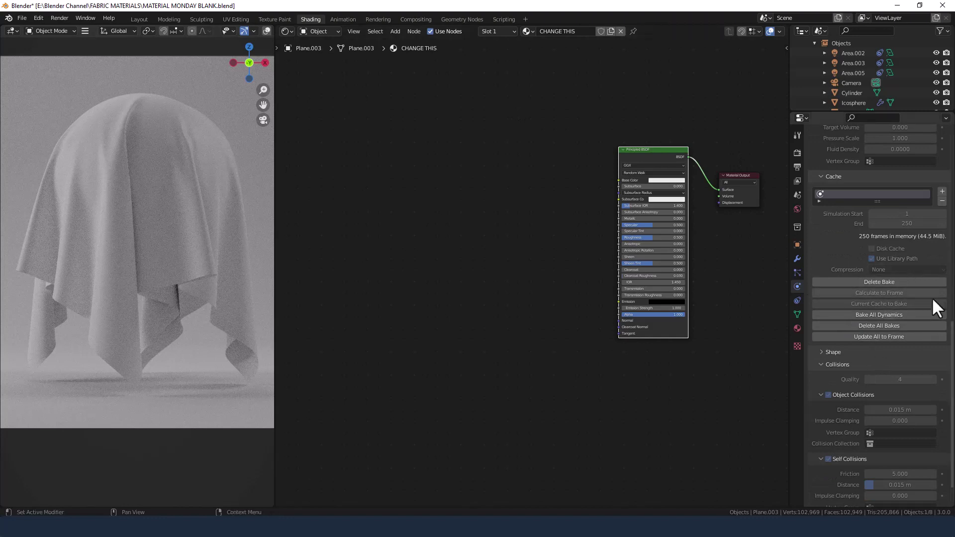
click(879, 282)
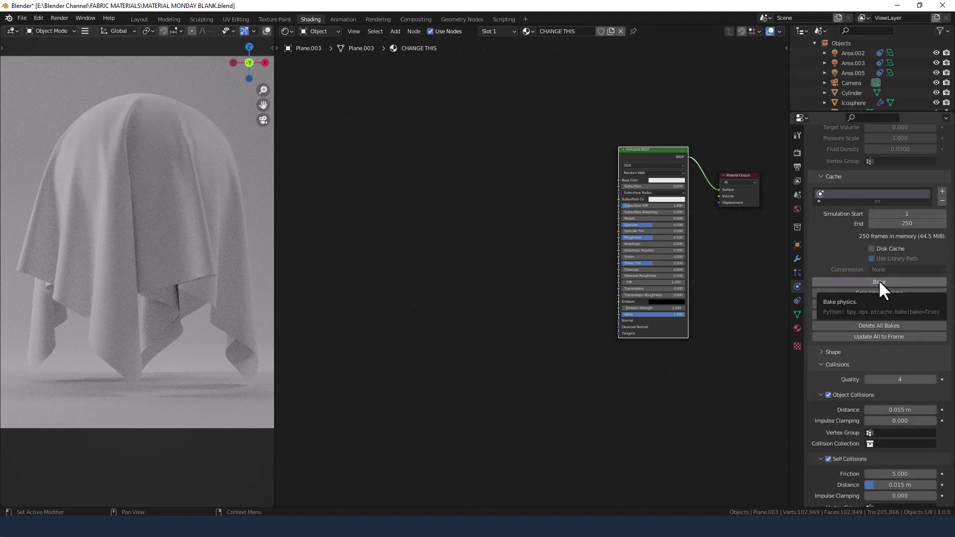
click(878, 281)
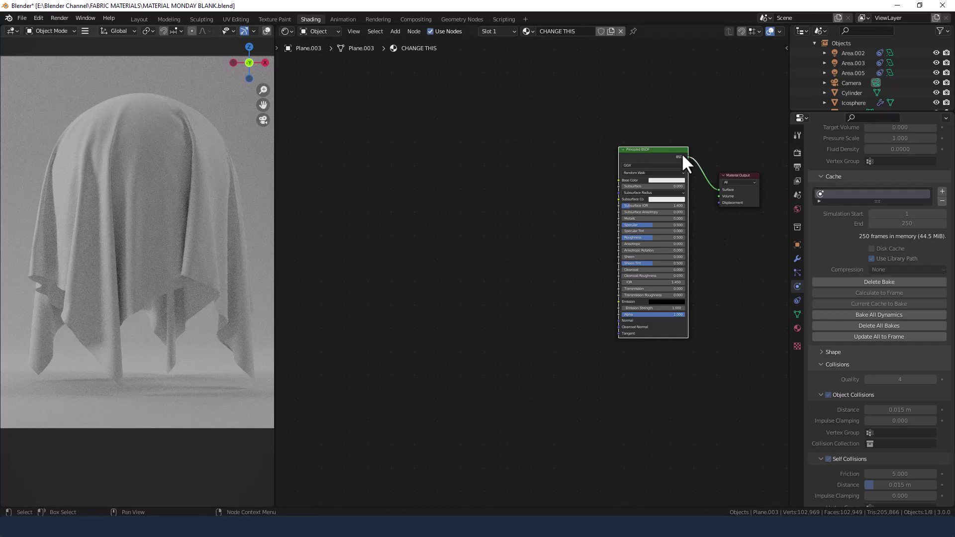
Step: Add a Texture Coordinate node to the left of the Principled BSDF
drag(676, 151, 689, 150)
middle_drag(620, 191, 630, 201)
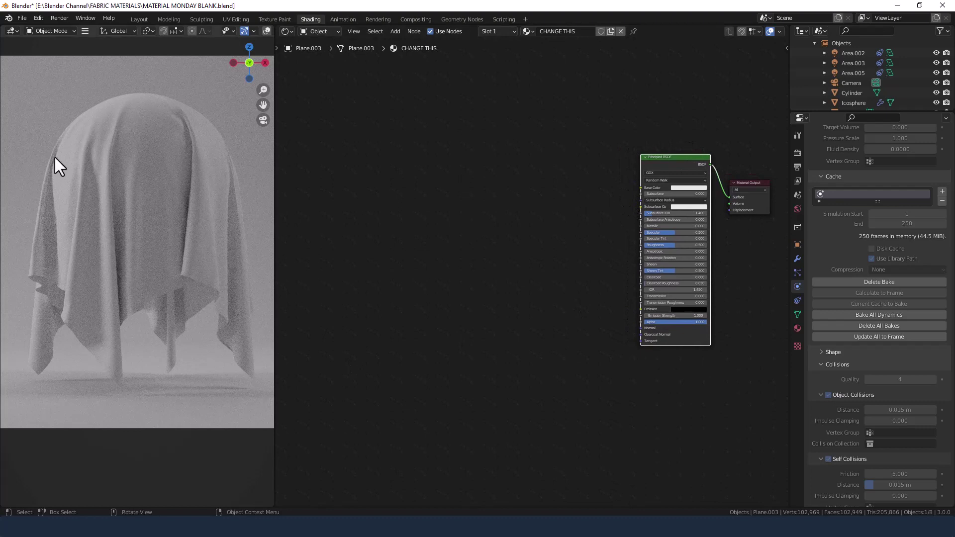
click(510, 304)
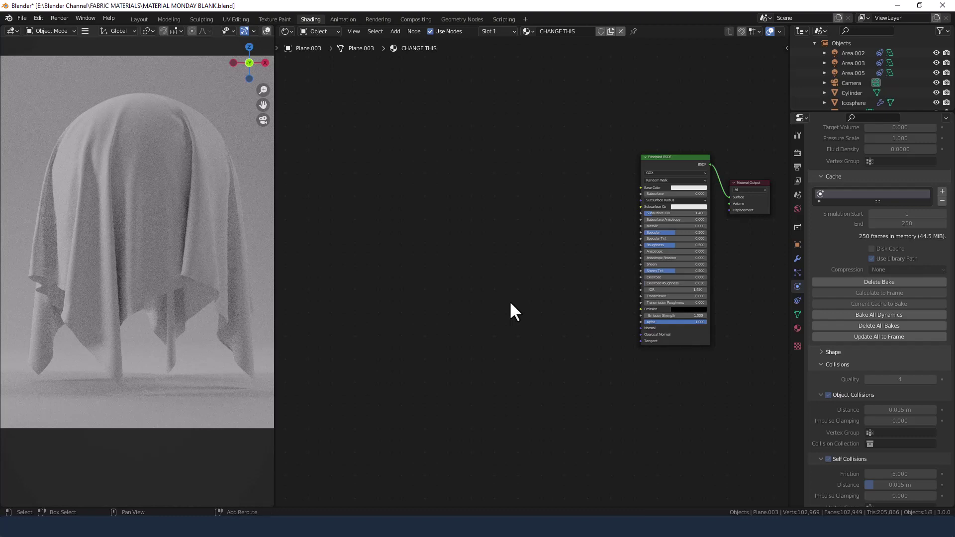
key(shift+a)
click(509, 301)
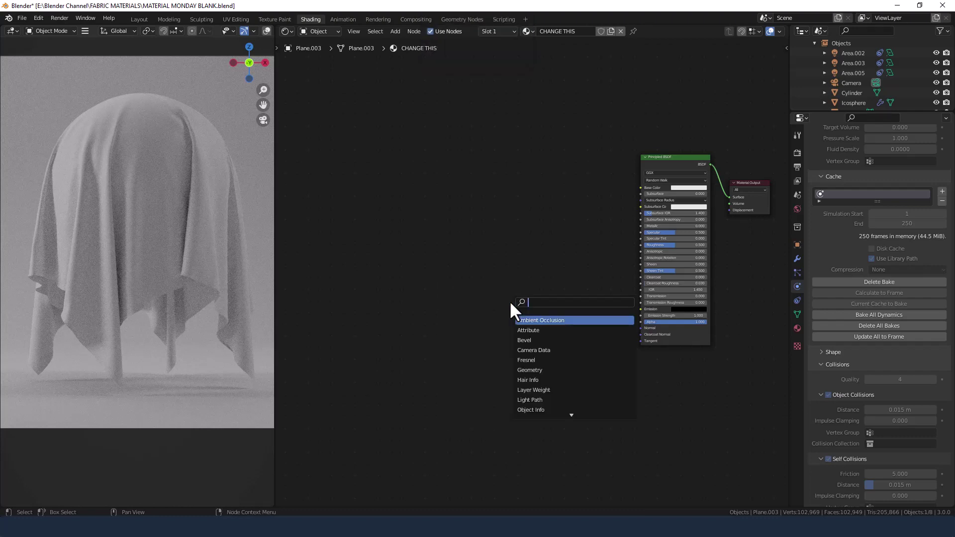
text(tex)
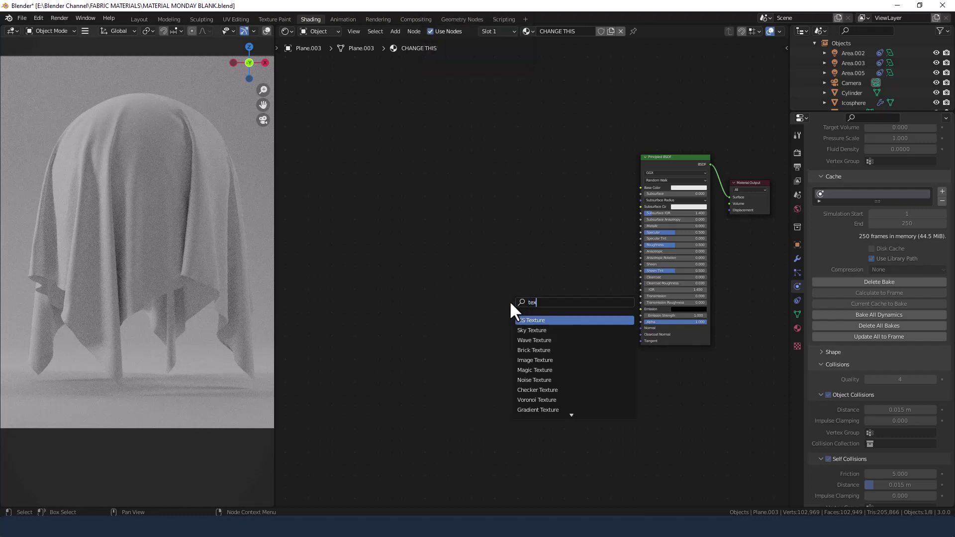
text(ture co)
key(Down)
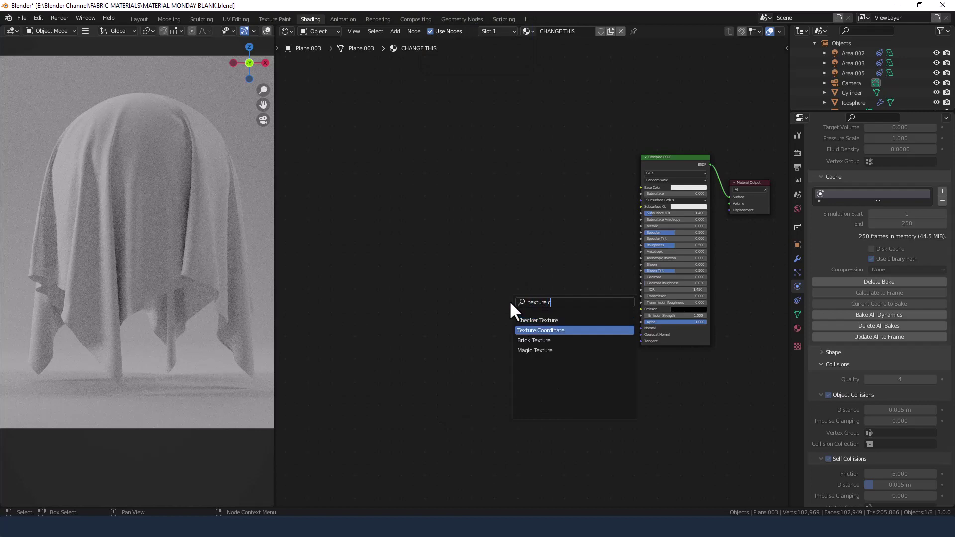
key(Return)
click(369, 206)
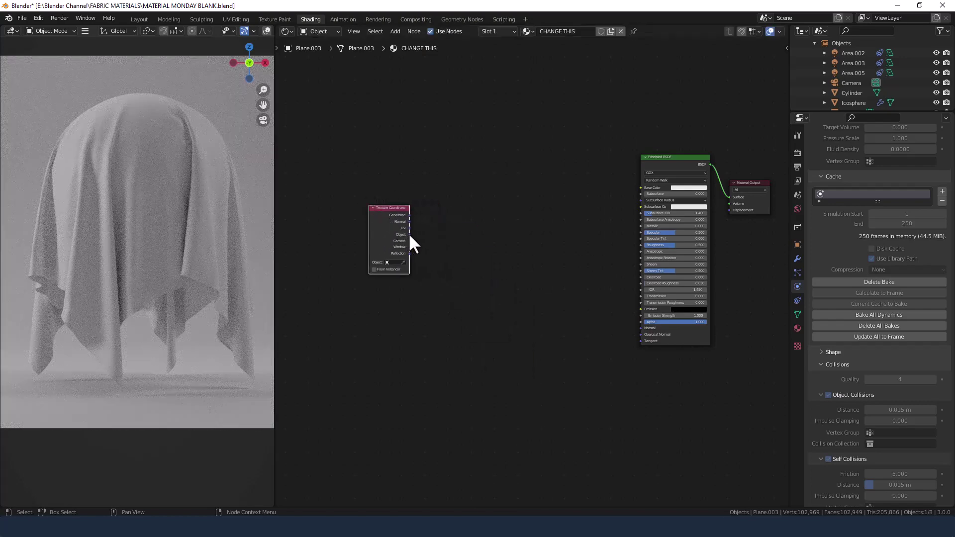
Step: Link the Texture Coordinate Object output into the Principled BSDF Base Color
drag(409, 234, 638, 188)
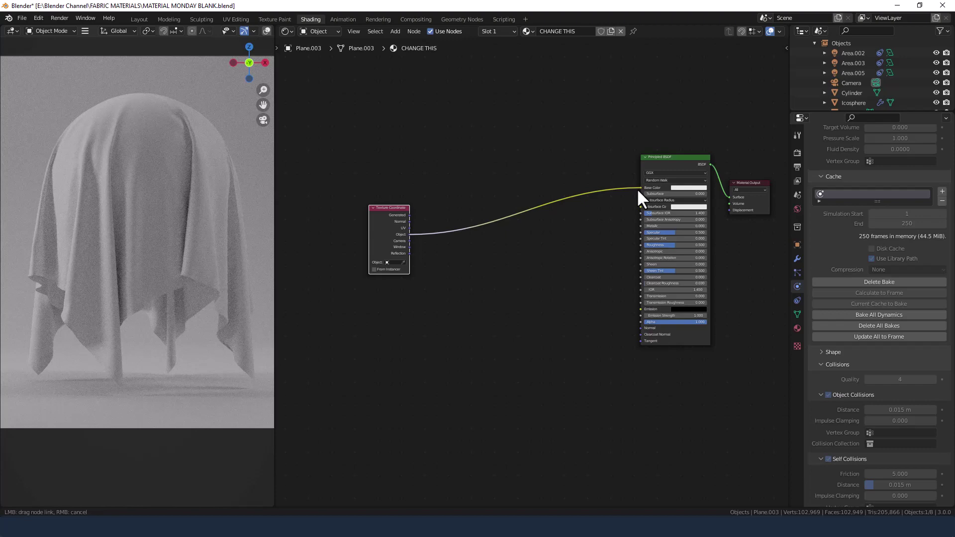
drag(637, 188, 636, 188)
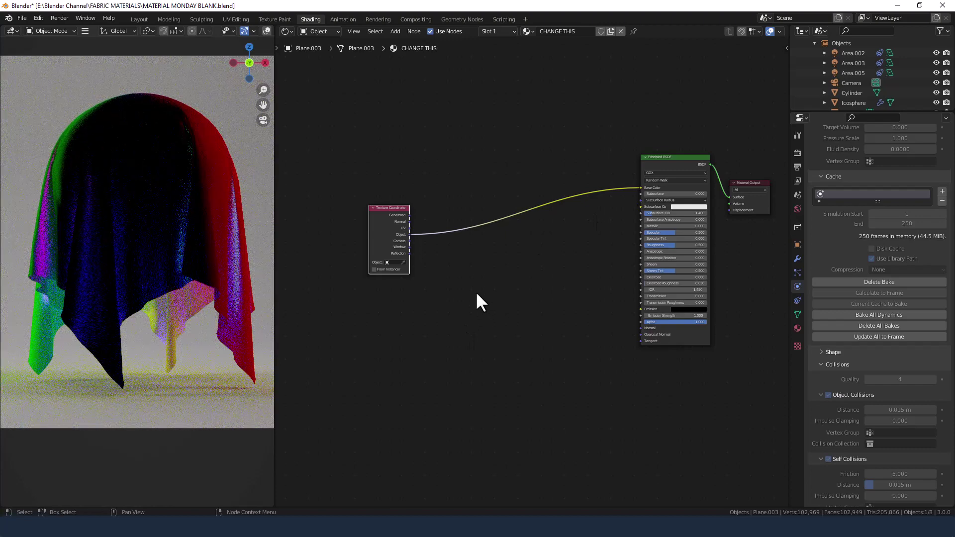
key(shift+a)
key(Escape)
scroll(521, 288, up, 2)
middle_drag(453, 276, 474, 312)
Step: Insert a Musgrave Texture between the Object coordinates and the shader
key(shift+a)
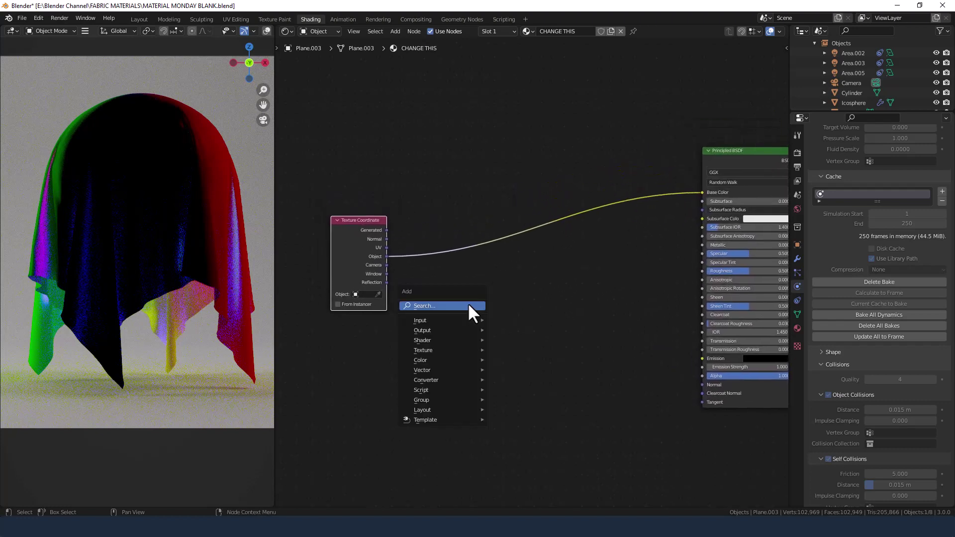
click(467, 302)
text(mus)
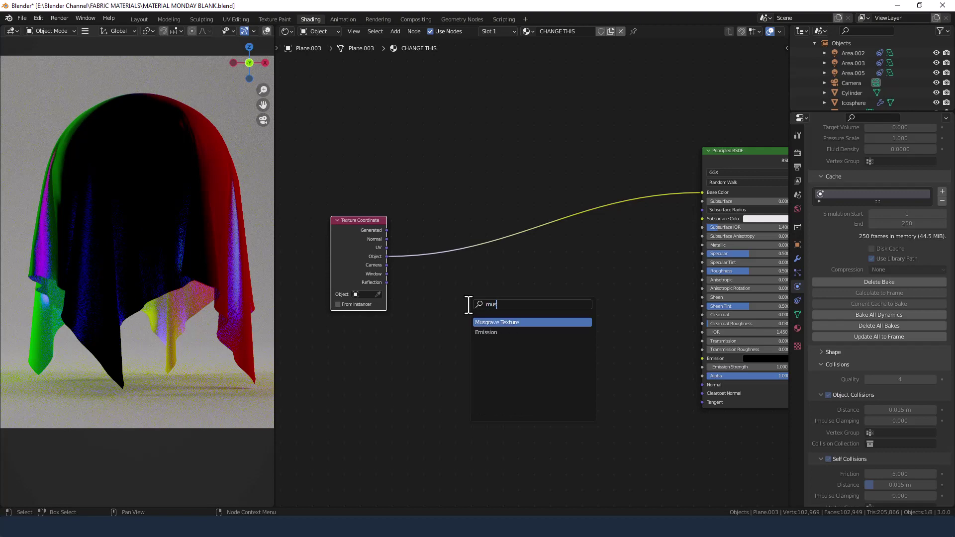
click(486, 324)
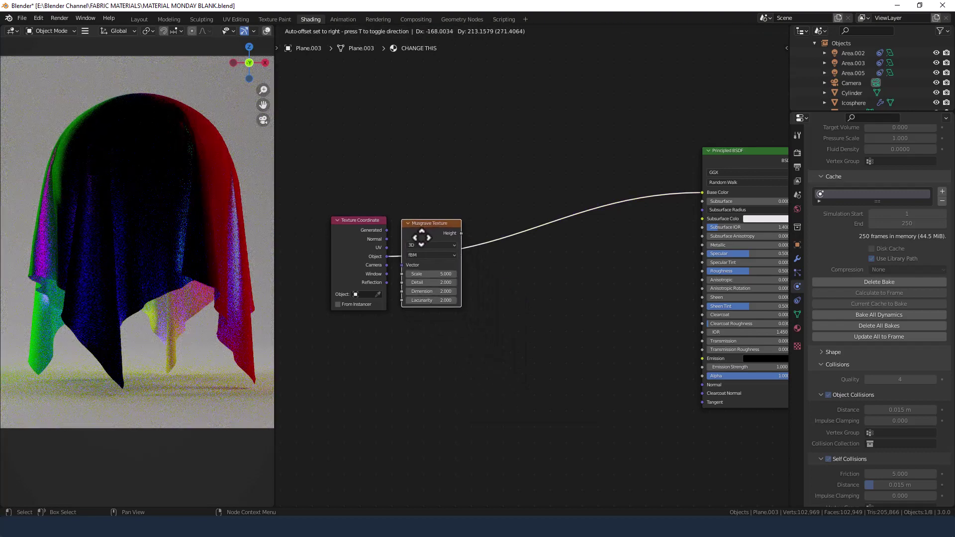
click(419, 238)
Step: Set the Musgrave Scale to 2, Dimension to 0.5 and Lacunarity to 0.1
click(450, 272)
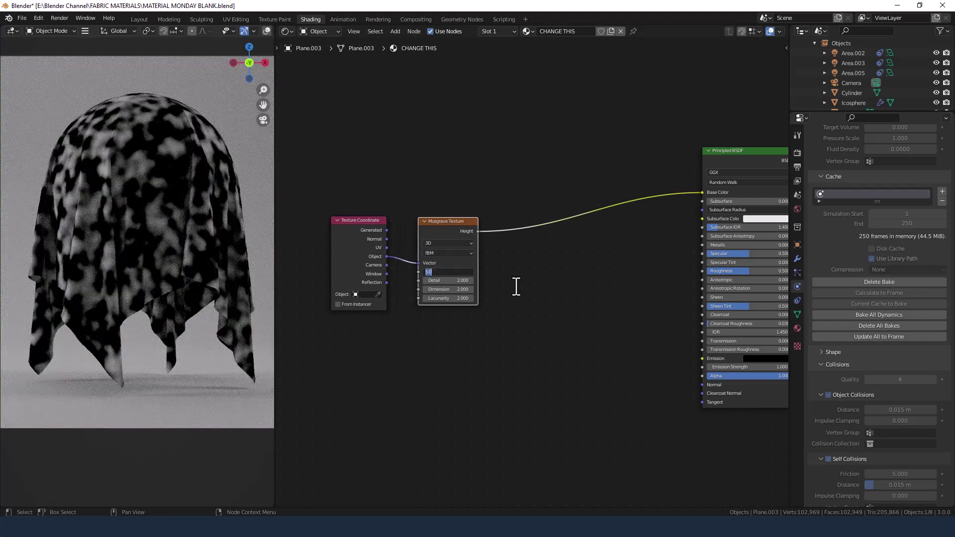
text(2)
key(Tab)
key(Tab)
key(BackSpace)
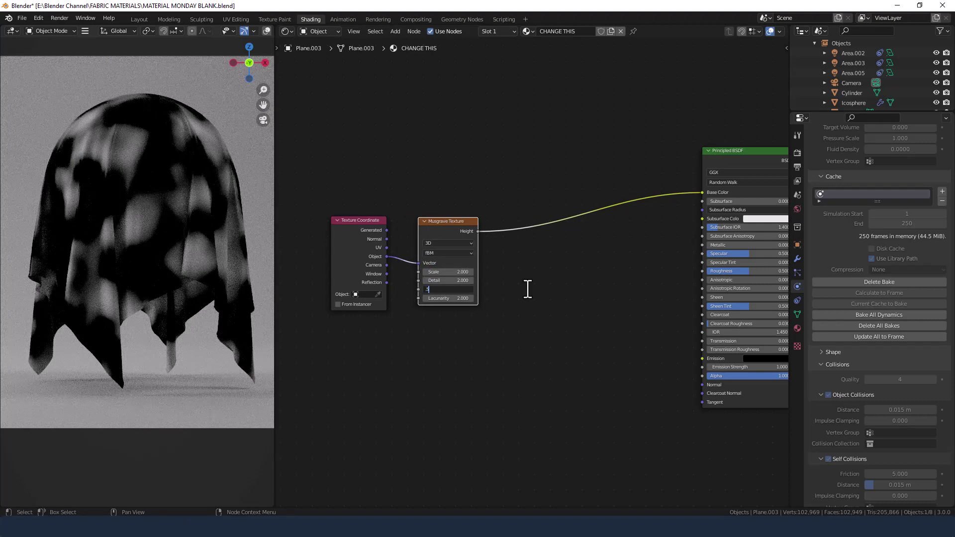
text(0.5)
key(Tab)
text(0.1)
key(Return)
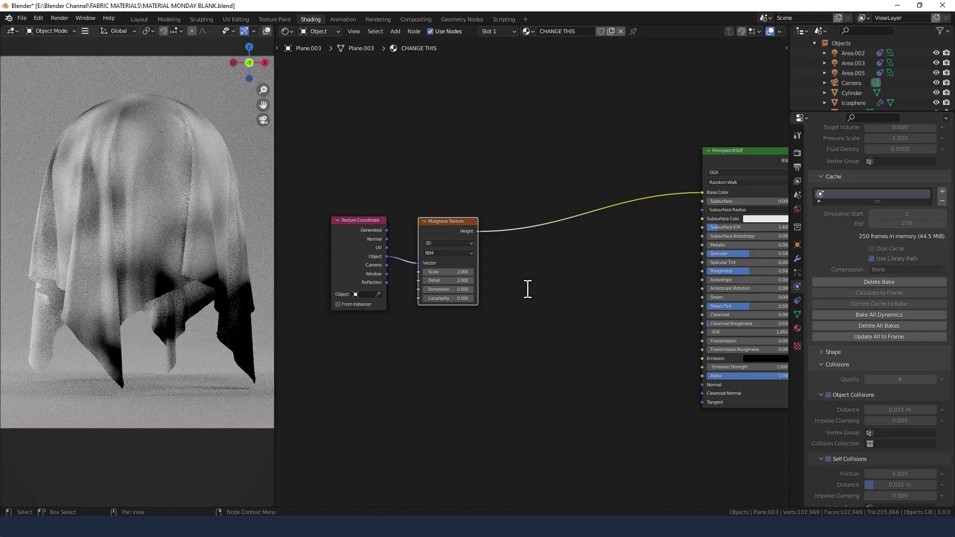
Step: Drop a MixRGB node on the Height-to-Base Color link, with Height into Color2
middle_drag(500, 296, 461, 291)
key(shift+a)
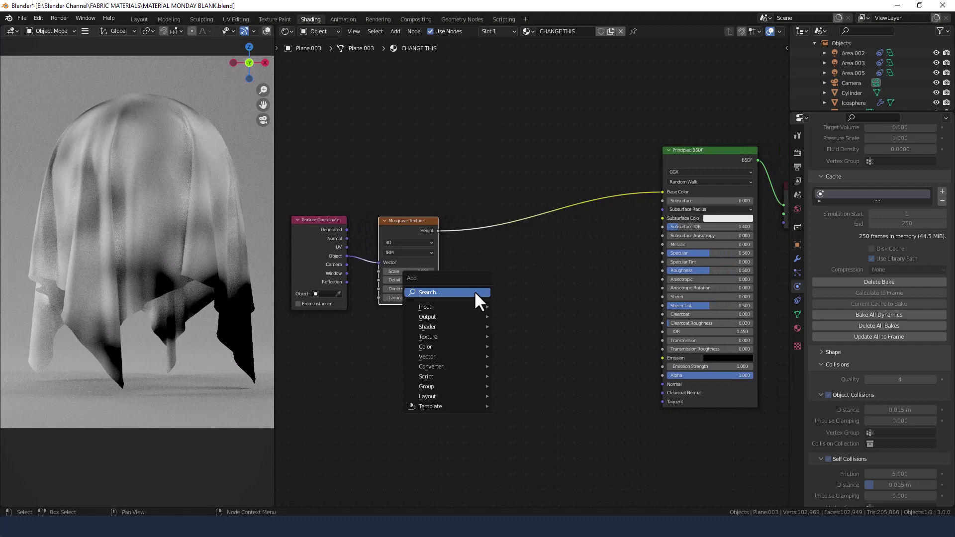
text(mix)
key(Return)
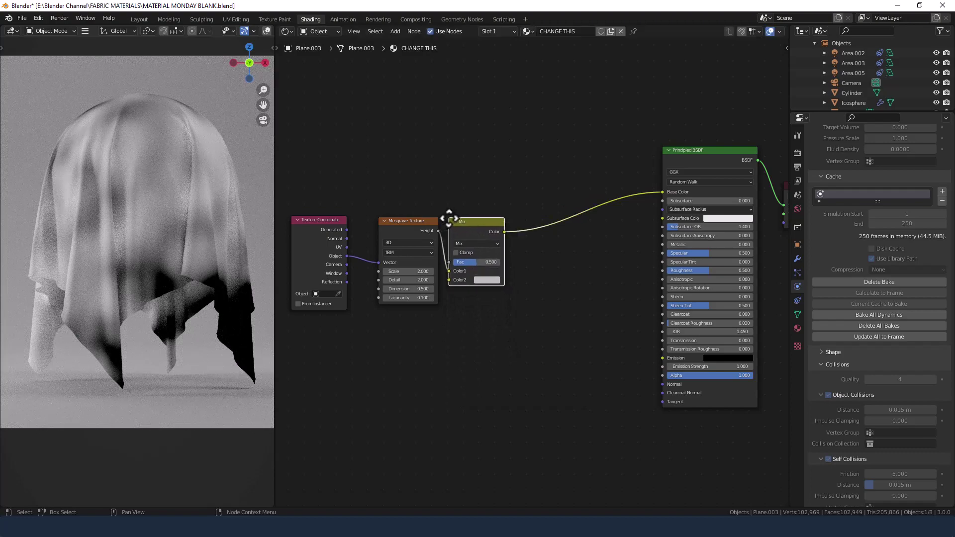
click(451, 221)
drag(470, 271, 473, 280)
drag(409, 206, 449, 228)
Step: Move the Musgrave and Mix nodes to the left to make room
key(g)
click(460, 233)
click(438, 208)
click(548, 311)
Step: Insert a Mapping node on the Mix-to-Base Color link
key(shift+a)
click(528, 321)
text(mapping)
key(Return)
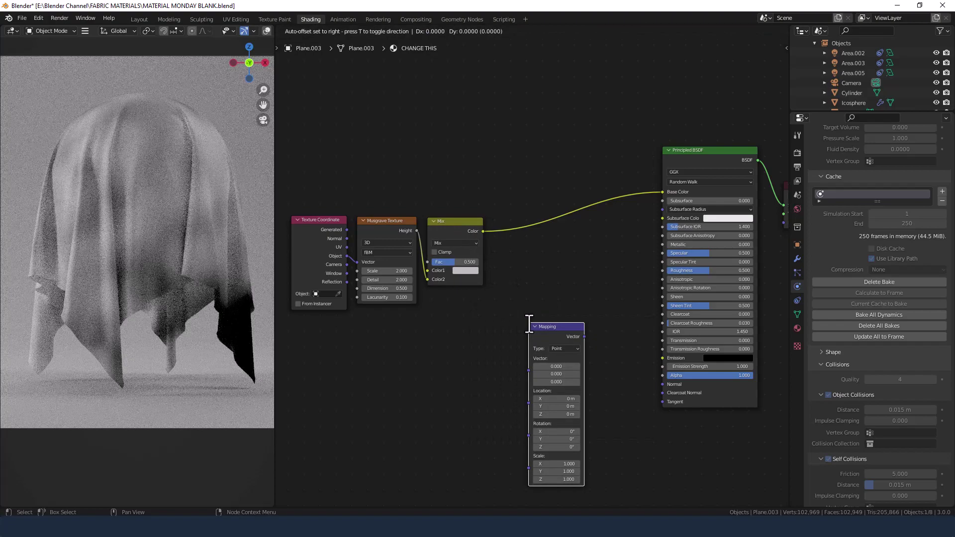
click(488, 216)
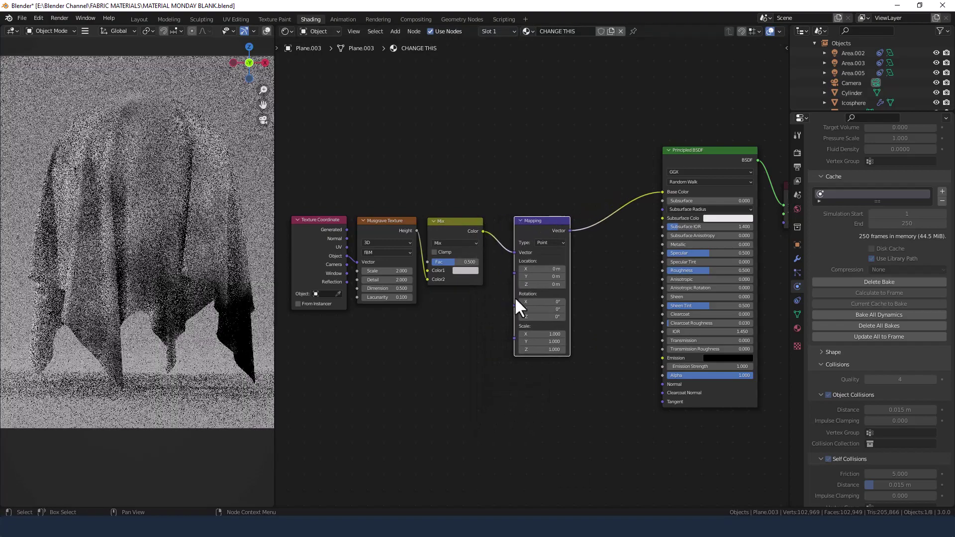
middle_drag(479, 332, 374, 344)
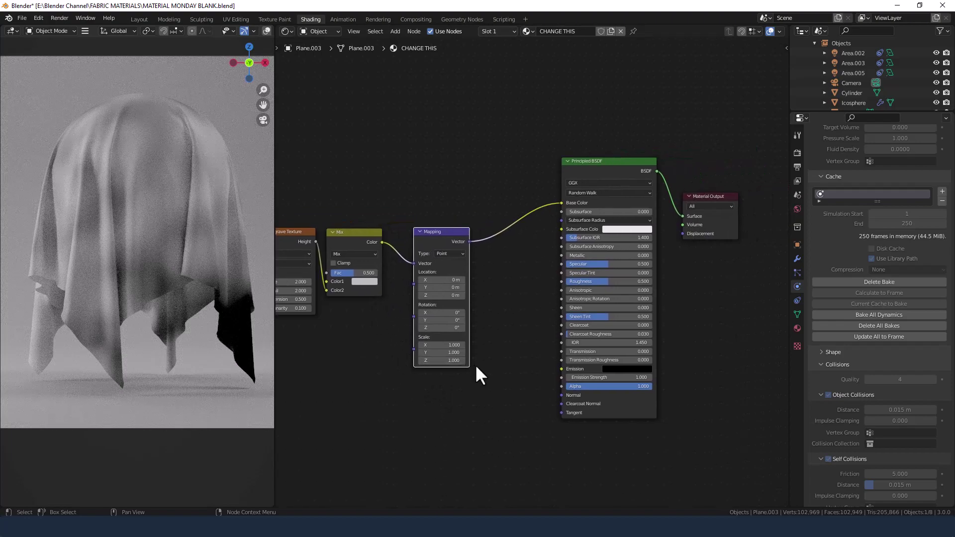
Step: Insert a Math Add node (value 0.500) after the Mapping node
key(shift+a)
text(math)
key(Return)
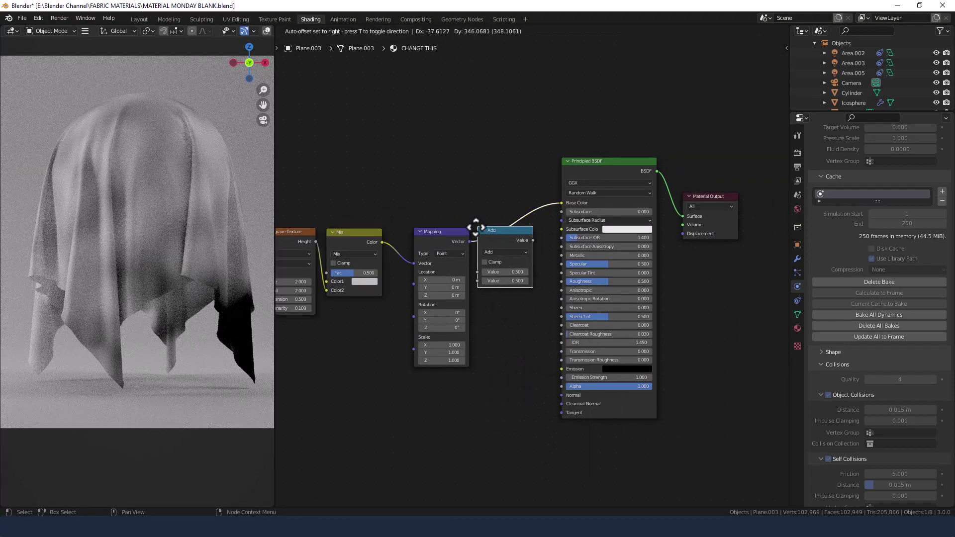
click(473, 228)
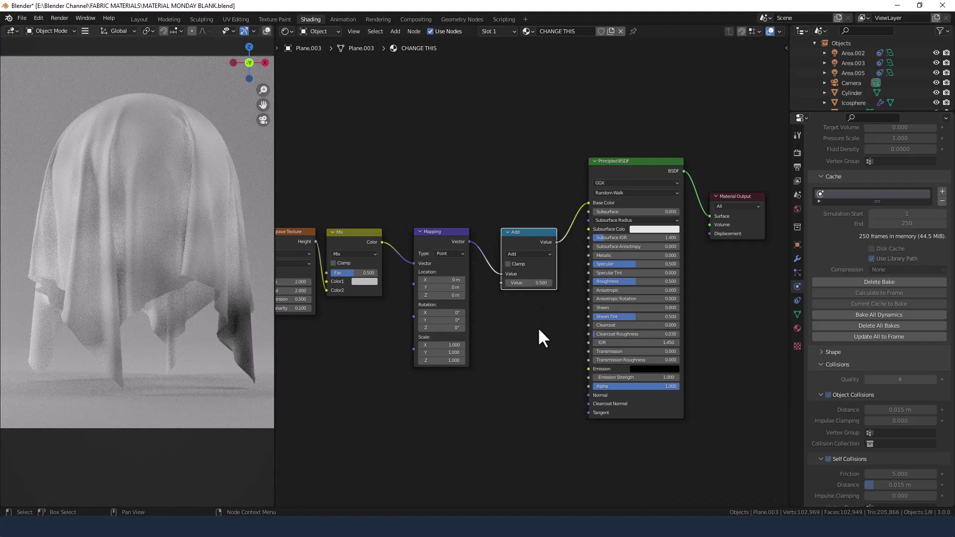
click(528, 348)
key(shift+a)
Step: Insert a Voronoi Texture after the Add node, set to Distance to Edge, its Distance driving Base Color
text(voro)
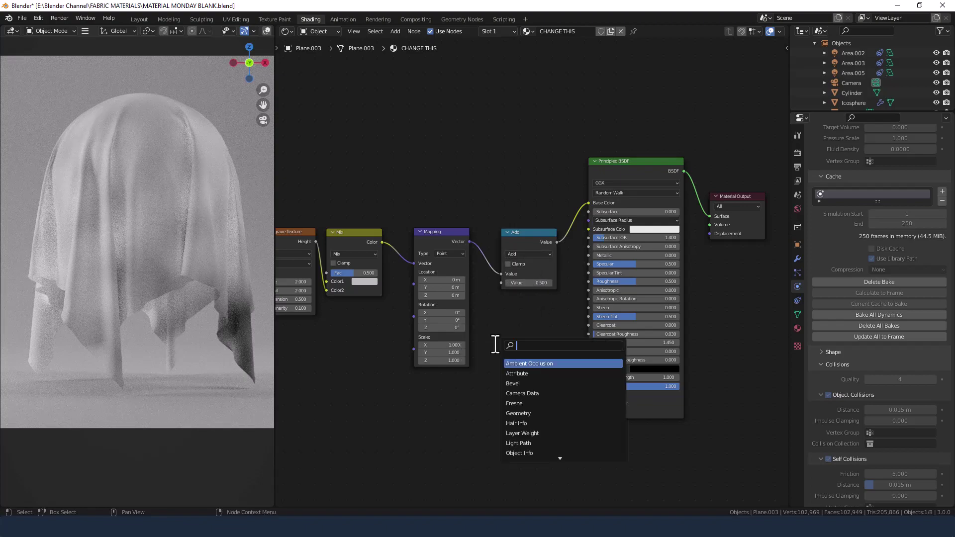
key(Return)
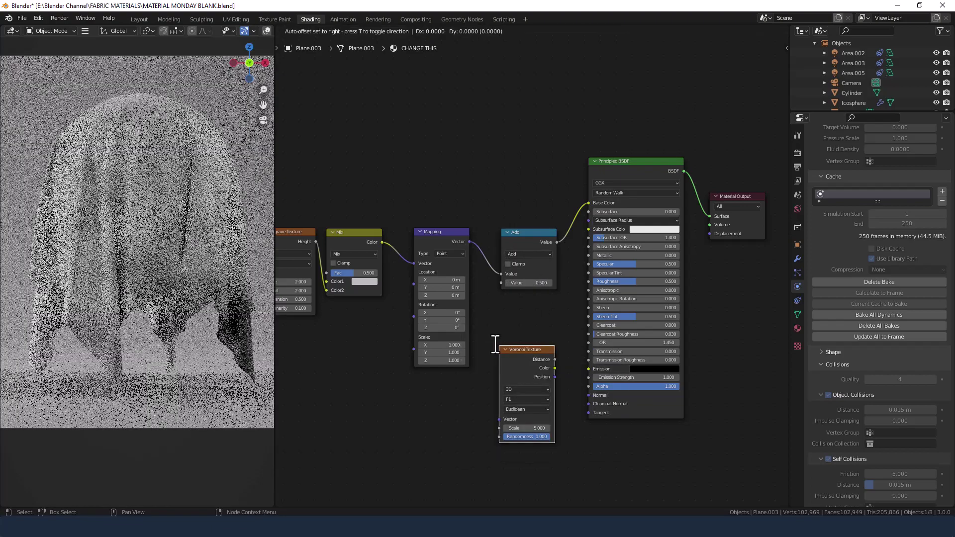
click(559, 223)
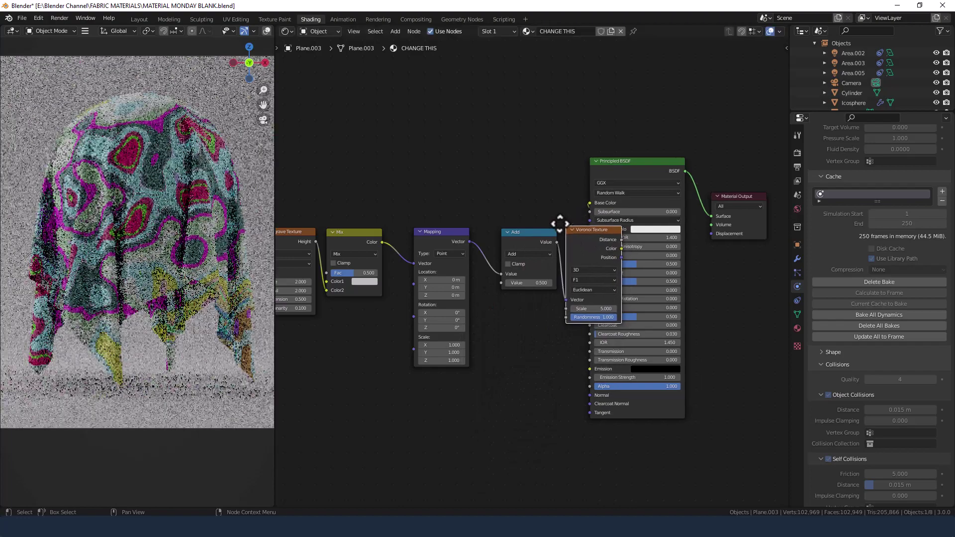
click(617, 281)
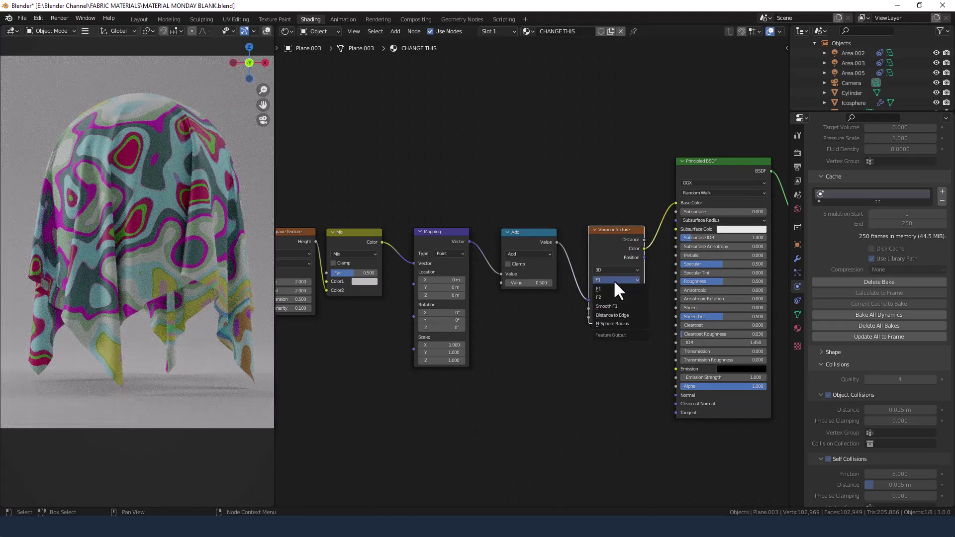
click(619, 315)
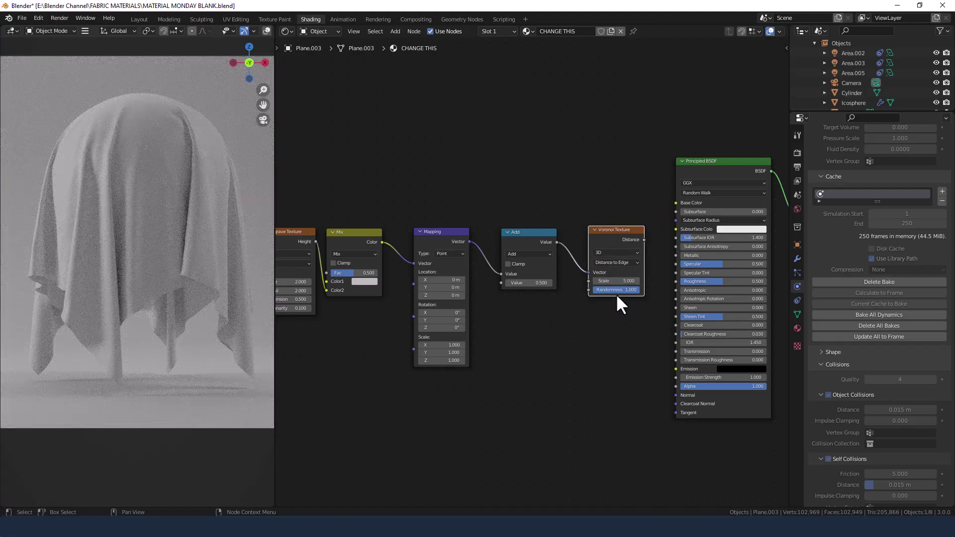
drag(643, 239, 675, 203)
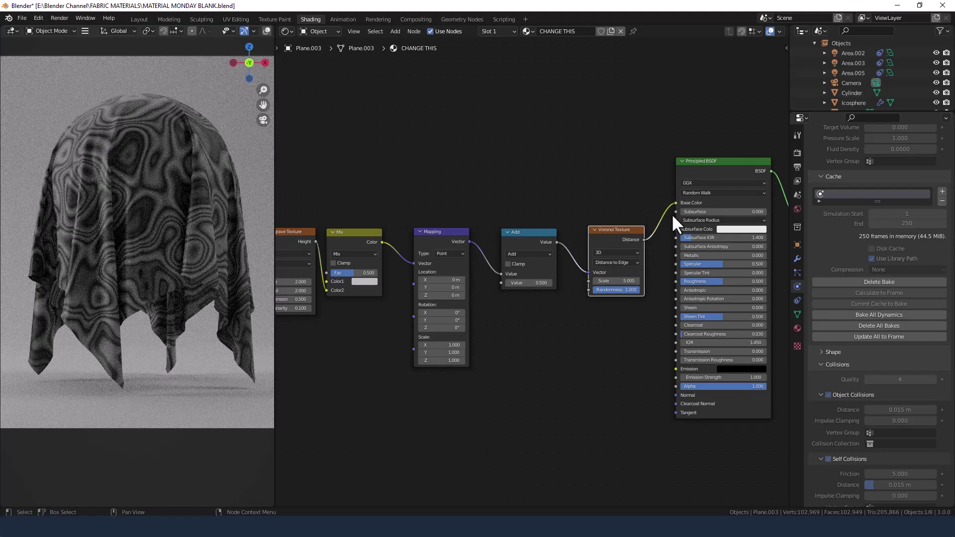
Step: Drop a ColorRamp node onto the Voronoi Distance-to-Base Color link
middle_drag(625, 337, 542, 336)
key(shift+a)
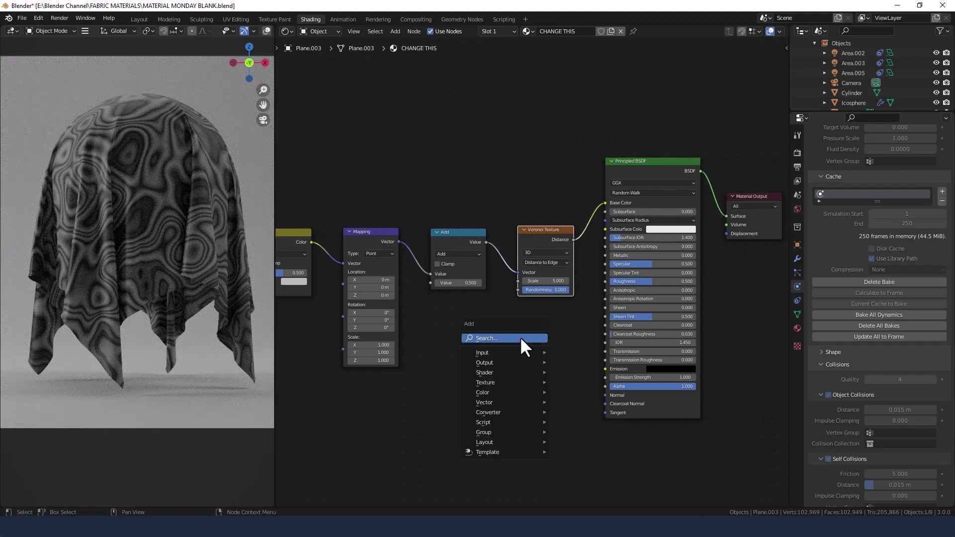
click(520, 336)
text(color ramp)
key(Return)
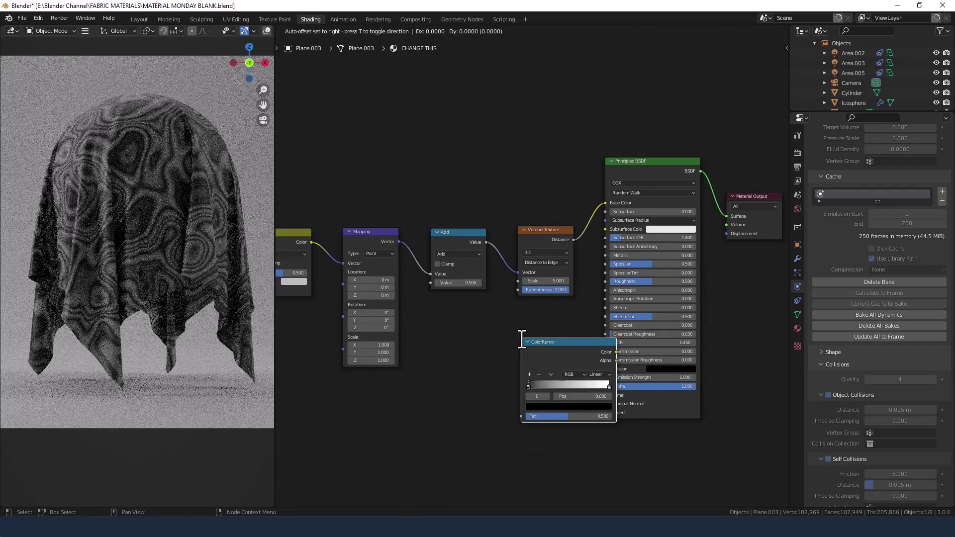
click(607, 221)
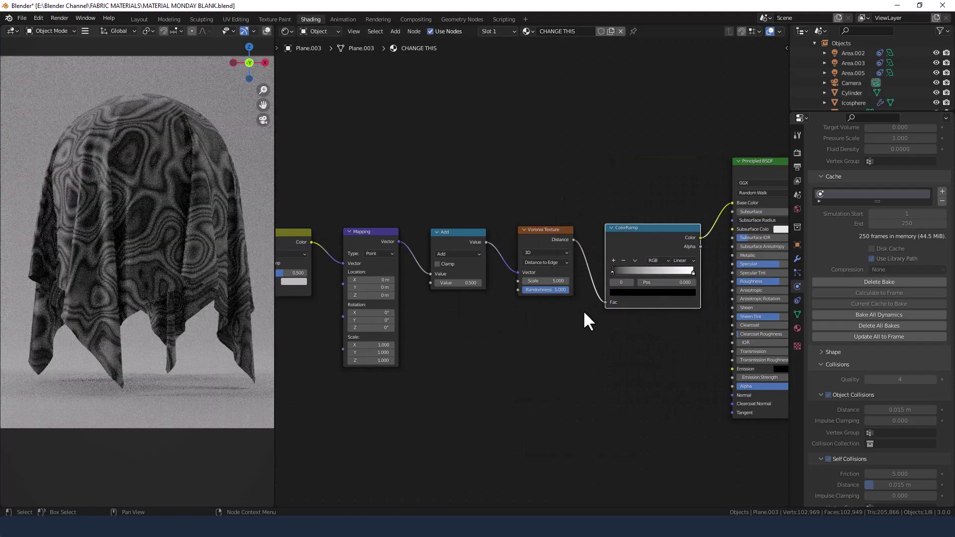
middle_drag(584, 329, 508, 356)
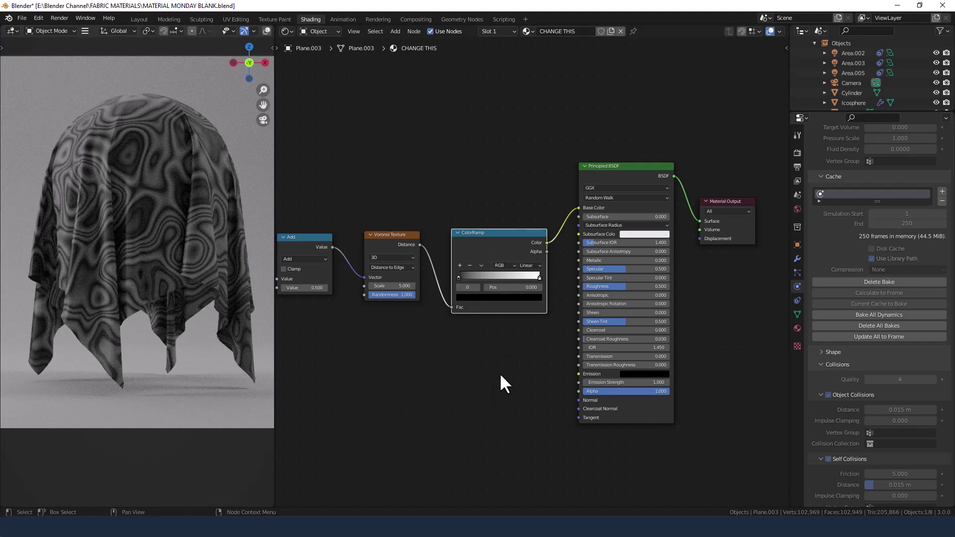
Step: Set the ColorRamp to HSL mode with Far hue interpolation and the first stop at full brightness
click(505, 265)
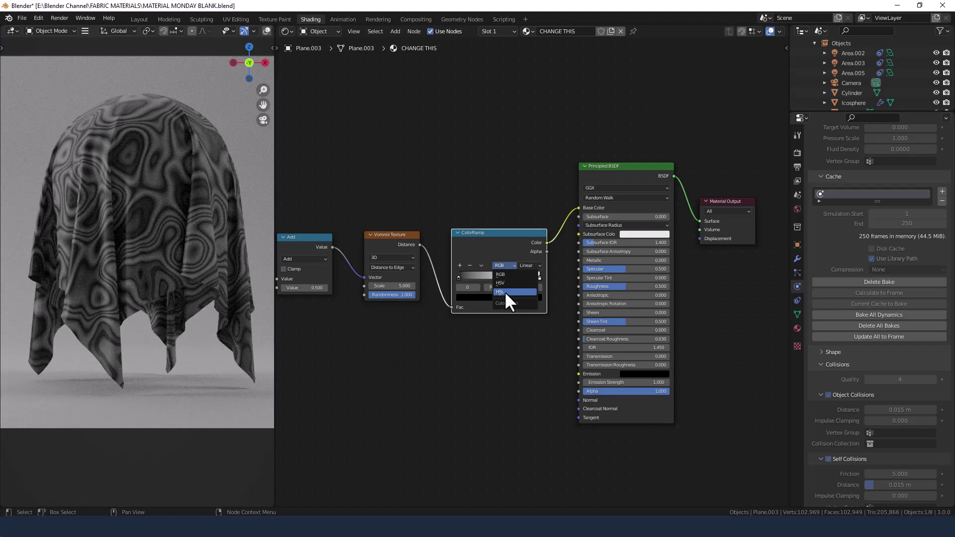
click(504, 291)
click(529, 266)
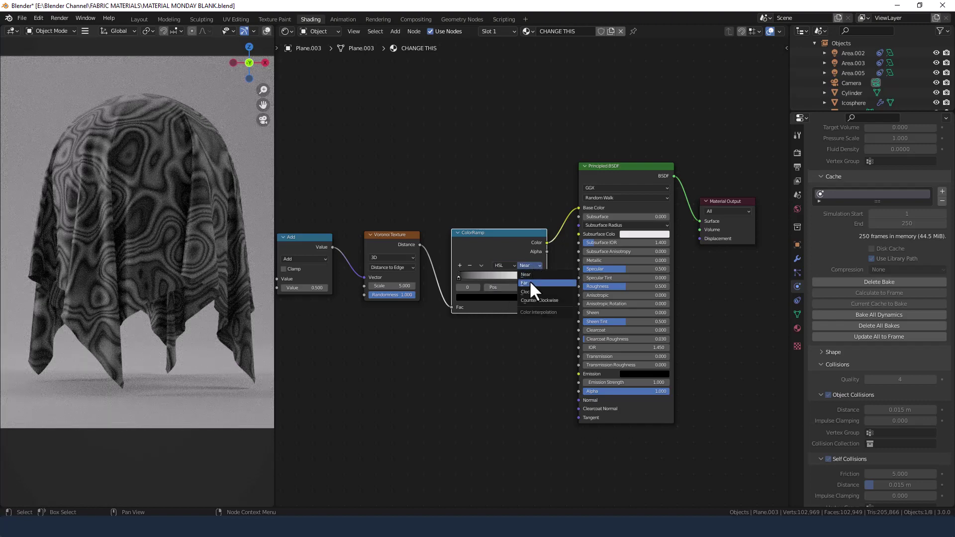
click(529, 279)
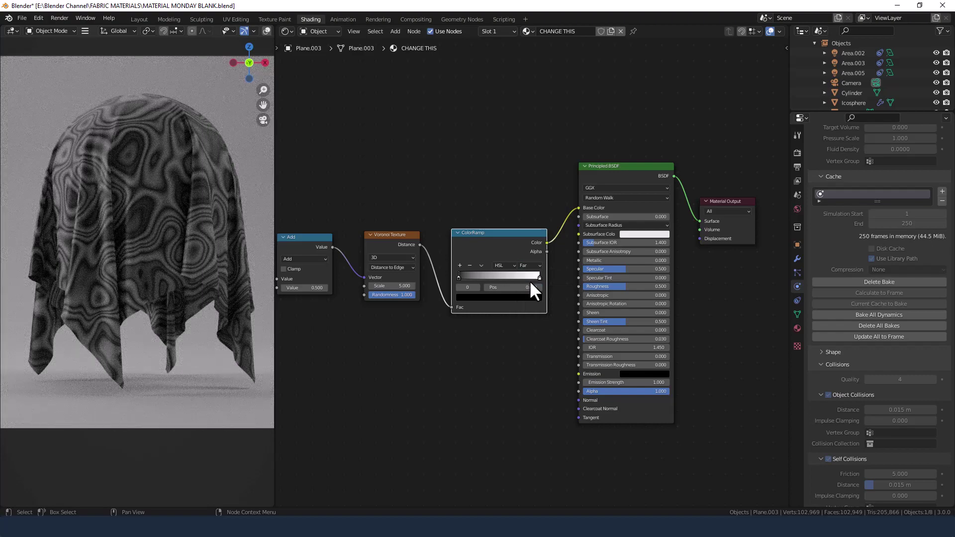
click(476, 299)
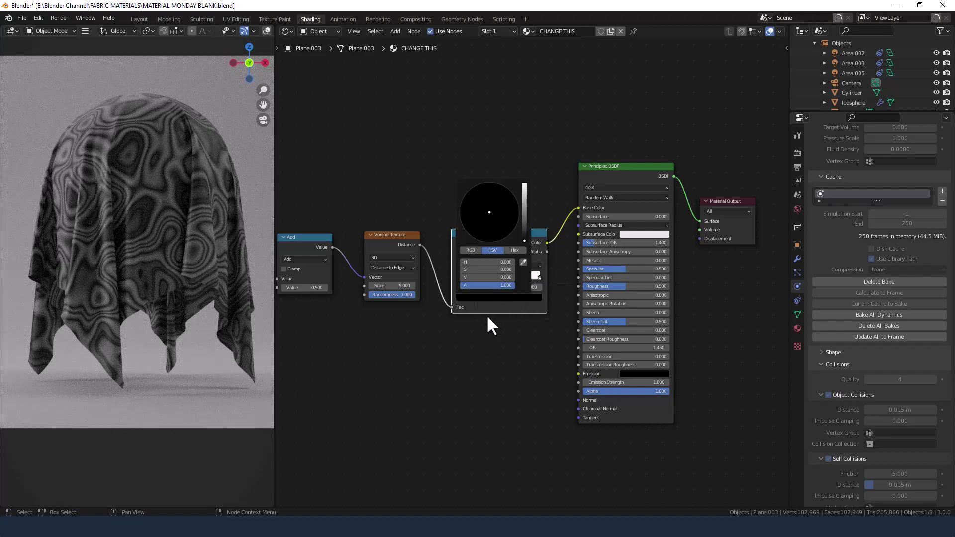
drag(469, 276, 512, 269)
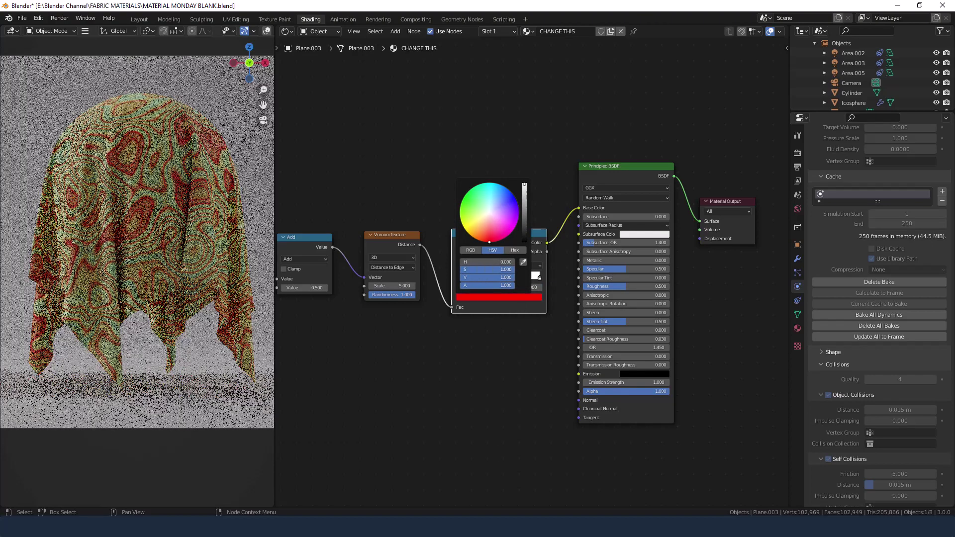
Step: Move the right stop to position 0.400 and make it fully saturated red with hue 0.999
click(539, 278)
drag(538, 278, 487, 276)
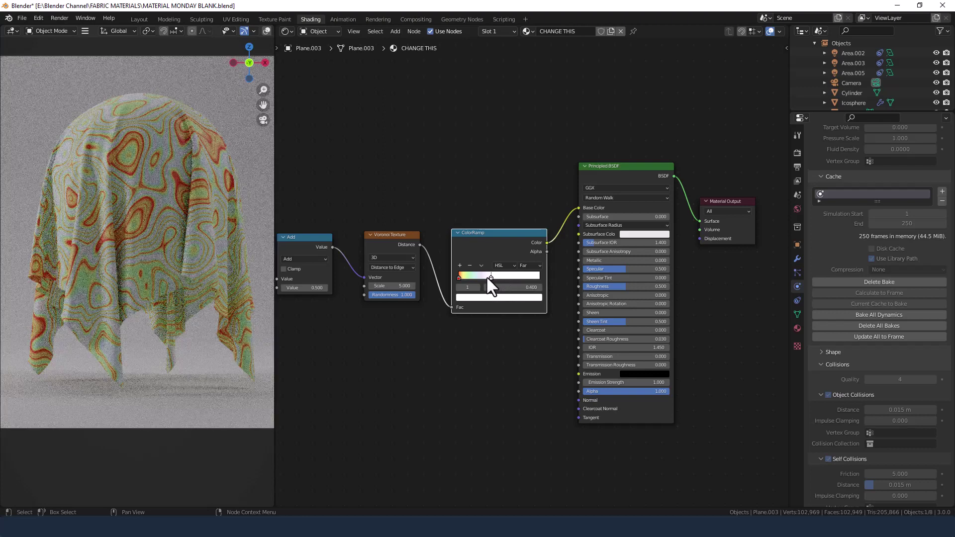
click(509, 297)
drag(468, 269, 512, 269)
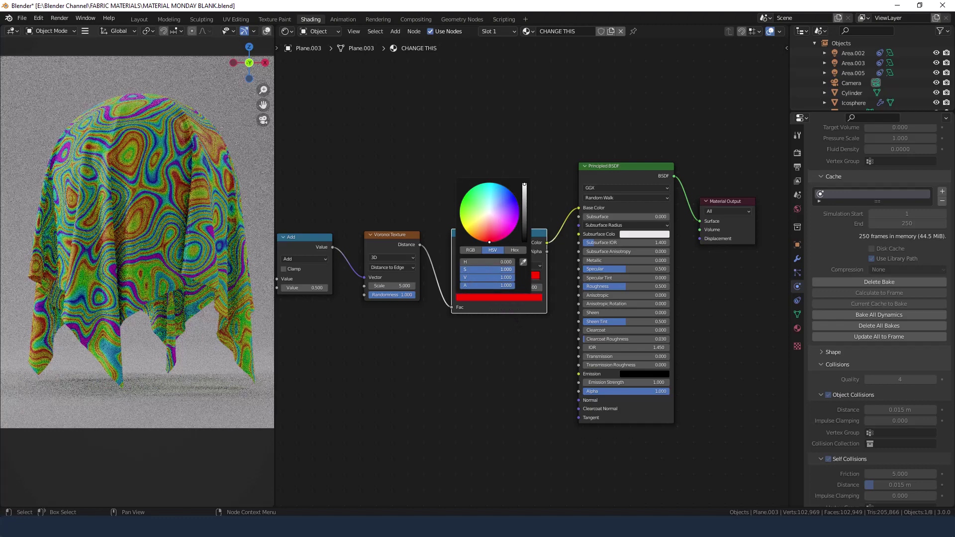
click(499, 261)
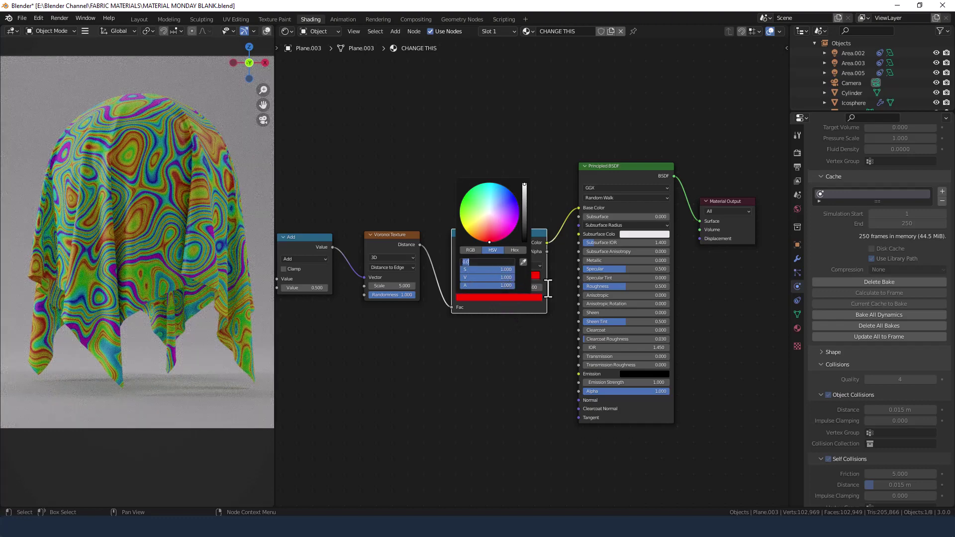
key(BackSpace)
text(.999)
key(Return)
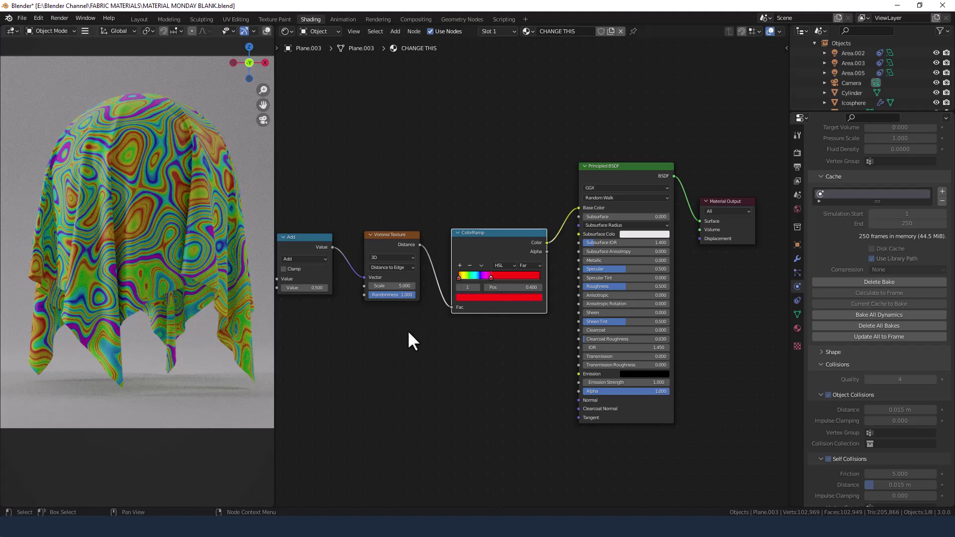
Step: Shift the Mapping, Add, Voronoi Texture and ColorRamp nodes to the left
middle_drag(408, 333, 689, 338)
drag(480, 244, 457, 244)
drag(577, 244, 533, 246)
drag(656, 244, 586, 245)
drag(740, 241, 660, 241)
Step: Move the texture node chain right and down, and link ColorRamp Color to the BSDF Metallic input
scroll(672, 292, down, 3)
drag(362, 235, 629, 370)
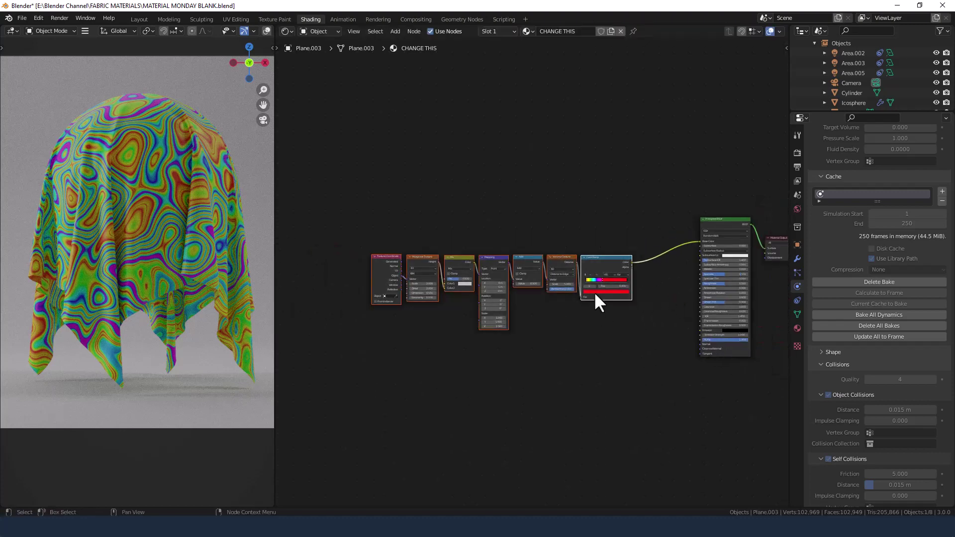
drag(603, 267, 655, 292)
middle_drag(662, 340, 503, 343)
scroll(529, 320, up, 6)
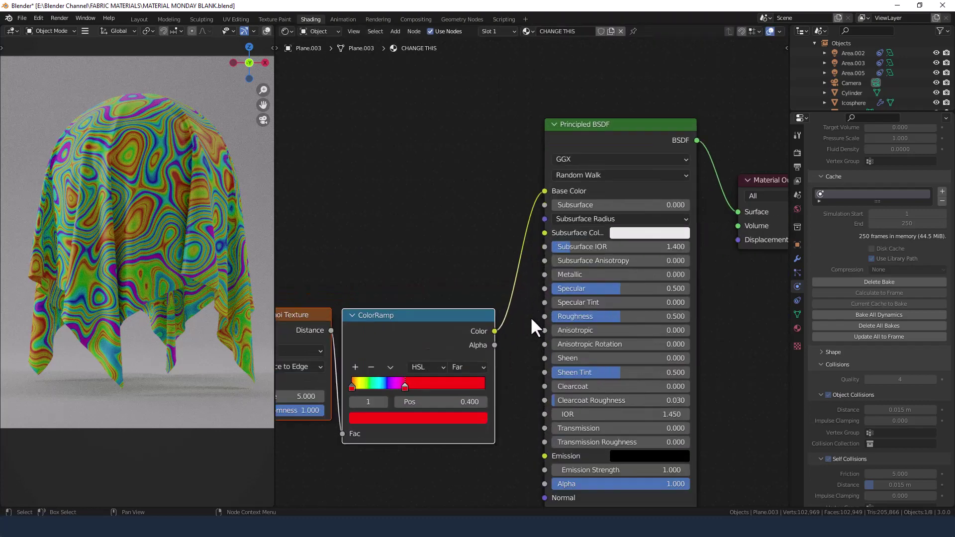
drag(496, 331, 544, 274)
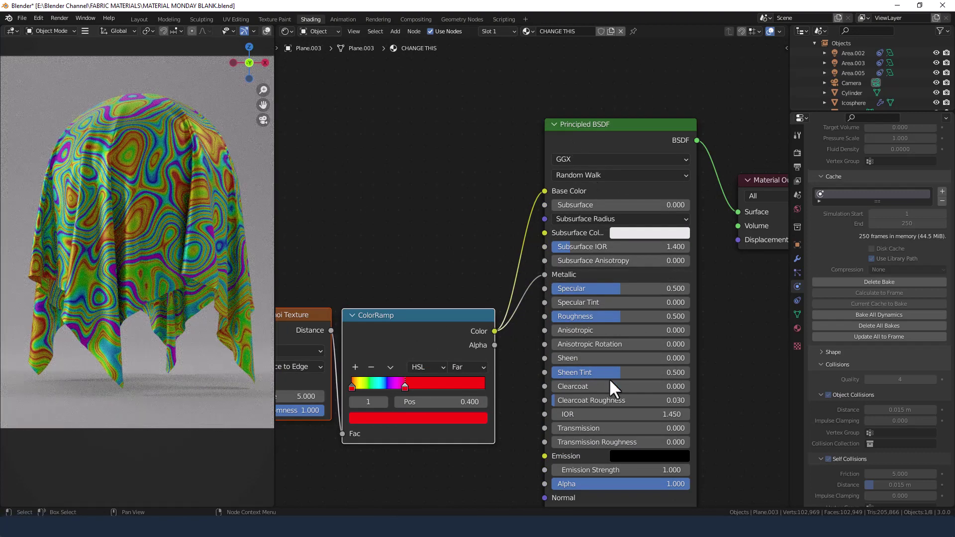
Step: Add a Noise Texture above the ColorRamp and connect its Fac to the BSDF Roughness
key(shift+a)
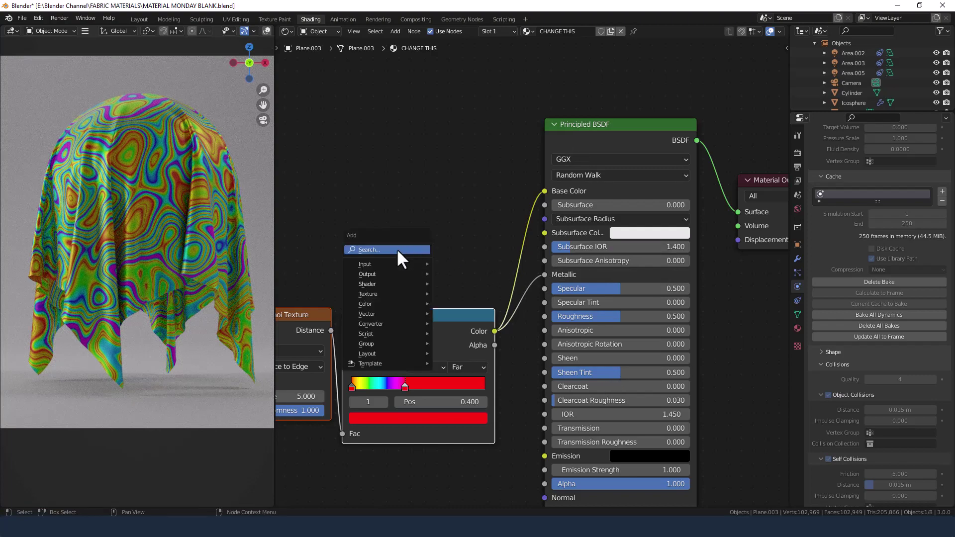
click(398, 252)
text(nois)
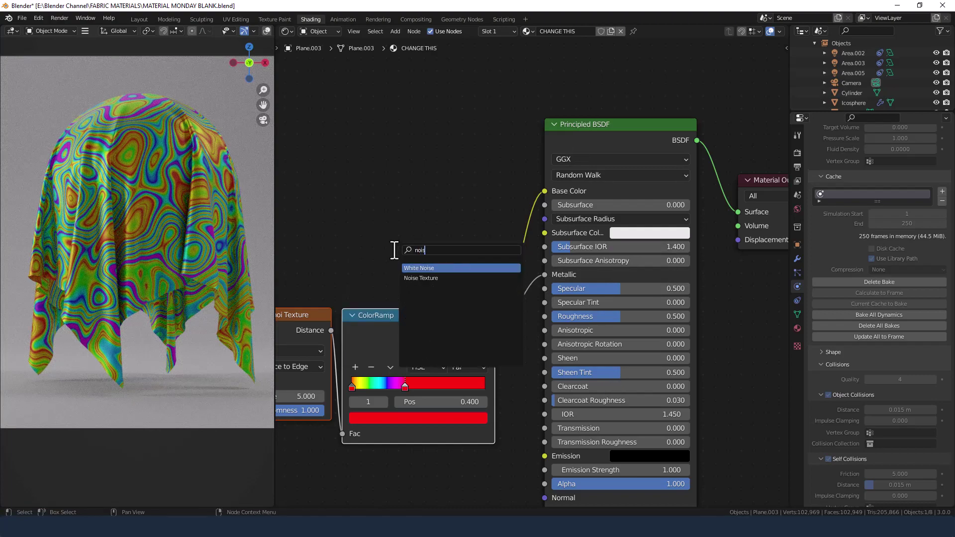
key(Down)
key(Return)
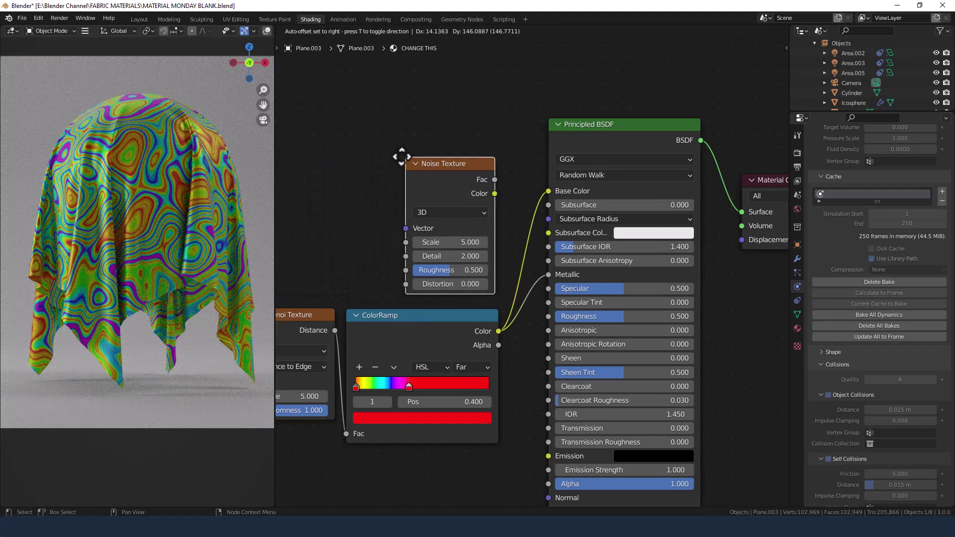
click(403, 160)
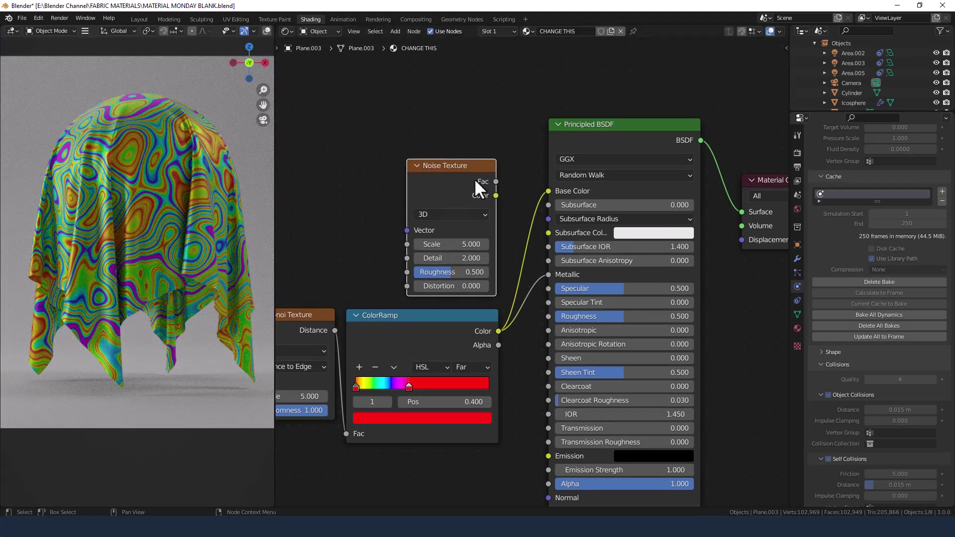
drag(495, 182, 548, 317)
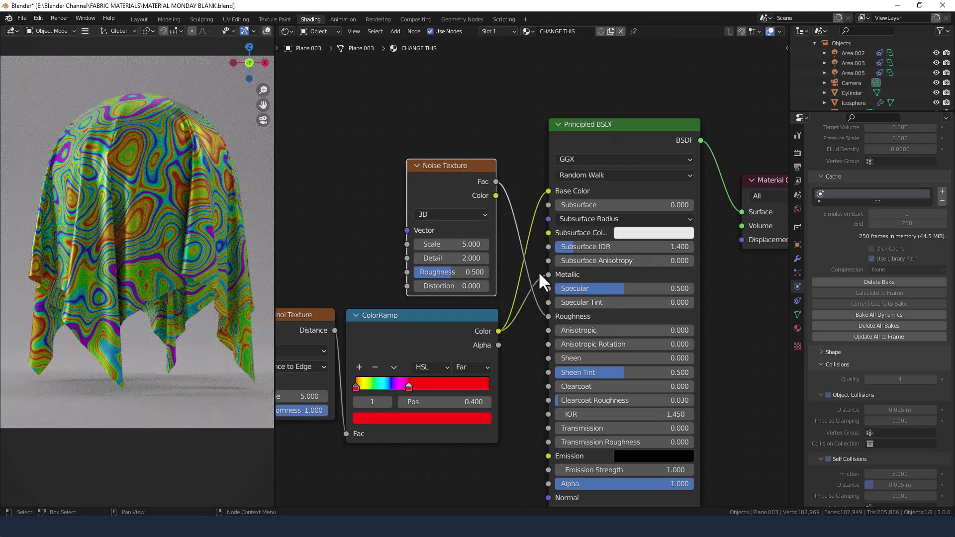
Step: Set the Noise Texture to Detail 10, Roughness 1 and Distortion 0.1
double_click(437, 258)
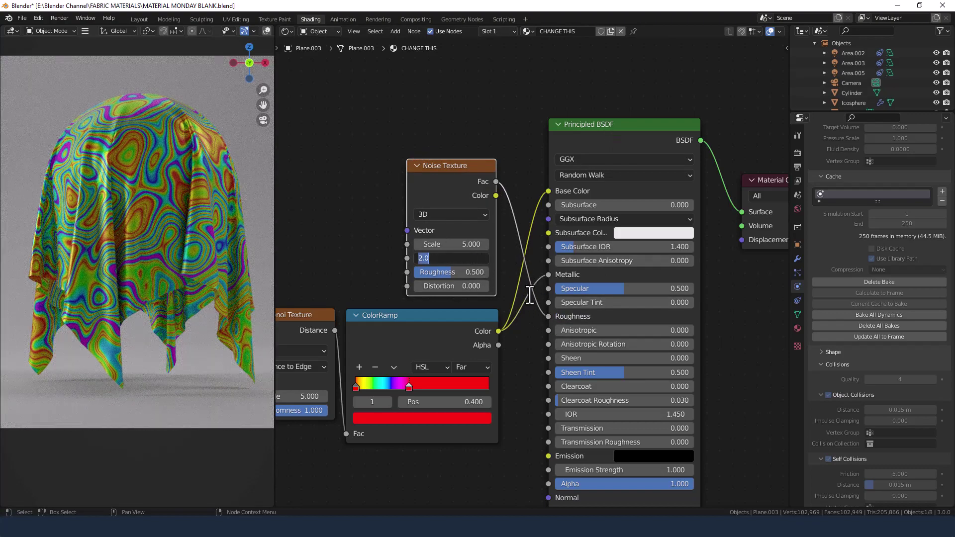
text(10)
key(Tab)
text(1)
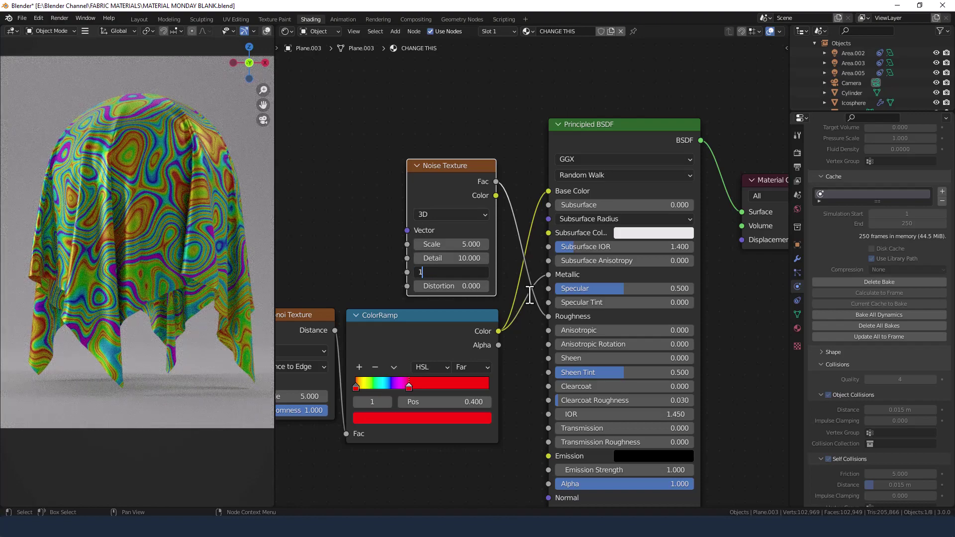
key(Tab)
text(0.1)
key(Return)
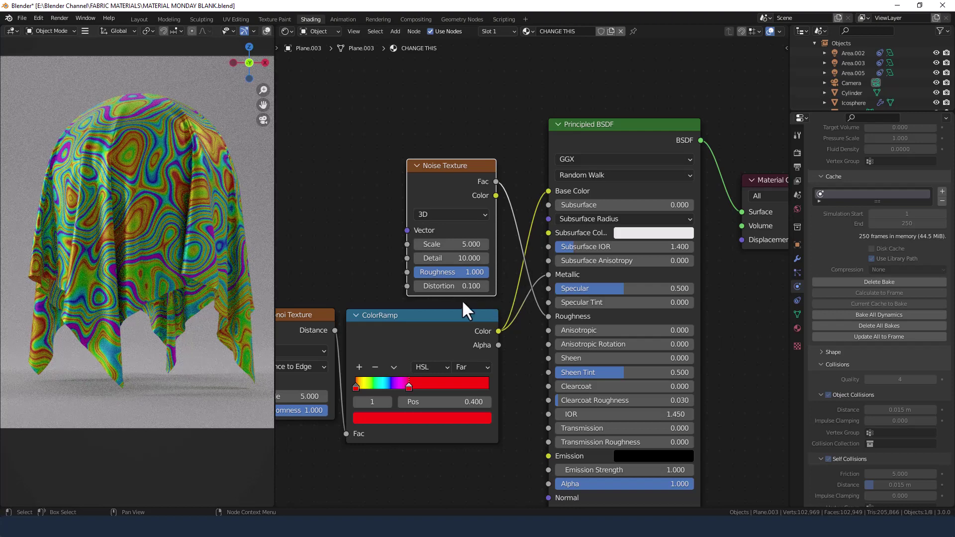
Step: Connect the Texture Coordinate Object output to the Noise Texture Vector input
scroll(458, 303, down, 5)
middle_drag(458, 303, 594, 268)
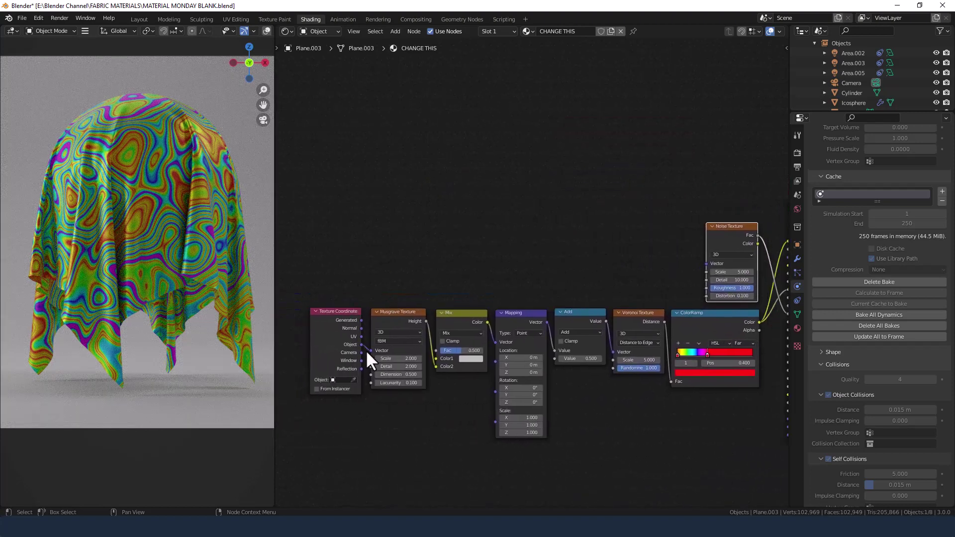
drag(345, 311, 345, 267)
drag(359, 299, 706, 264)
middle_drag(686, 290, 419, 322)
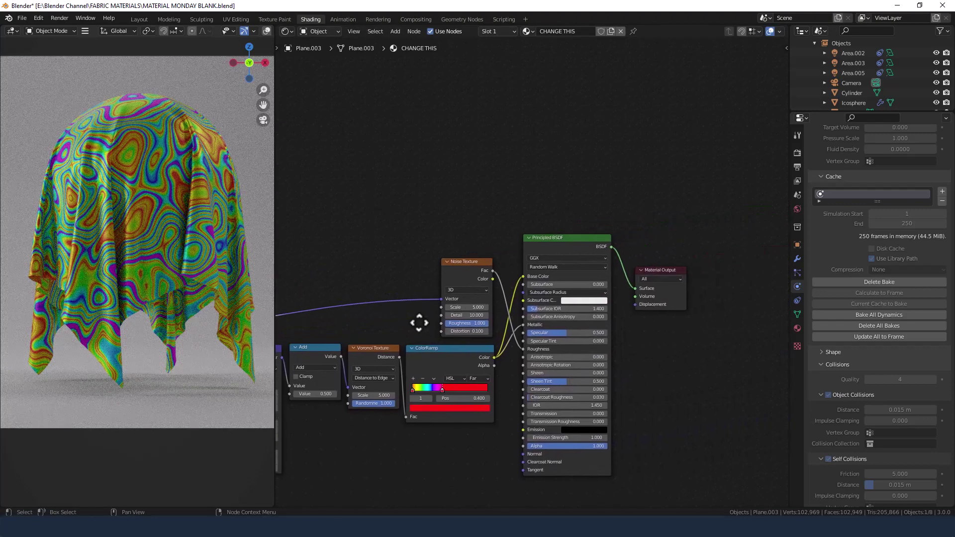
middle_drag(650, 341, 588, 311)
scroll(552, 321, up, 2)
middle_drag(528, 333, 533, 251)
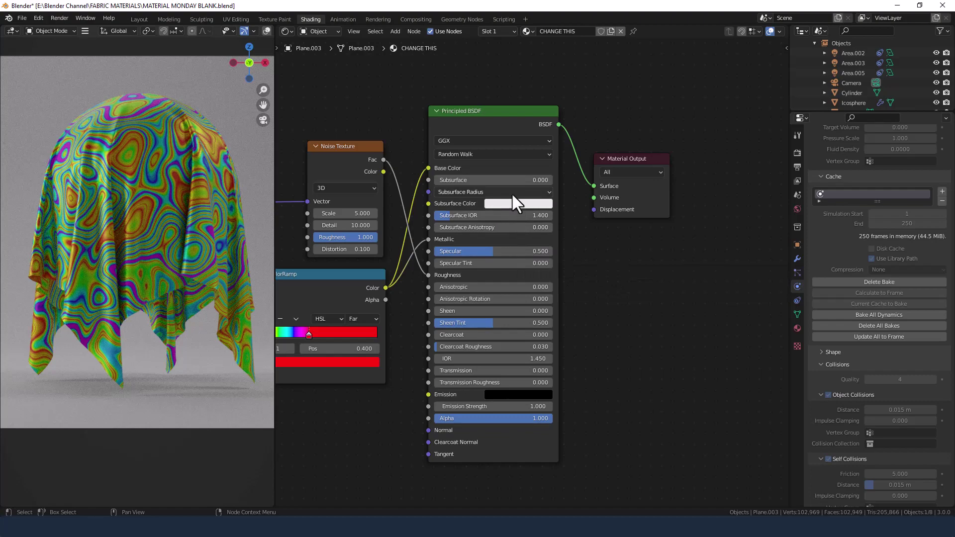
Step: Set the BSDF Subsurface to 1 and all three Subsurface Radius values to 1
click(471, 180)
text(1)
key(Return)
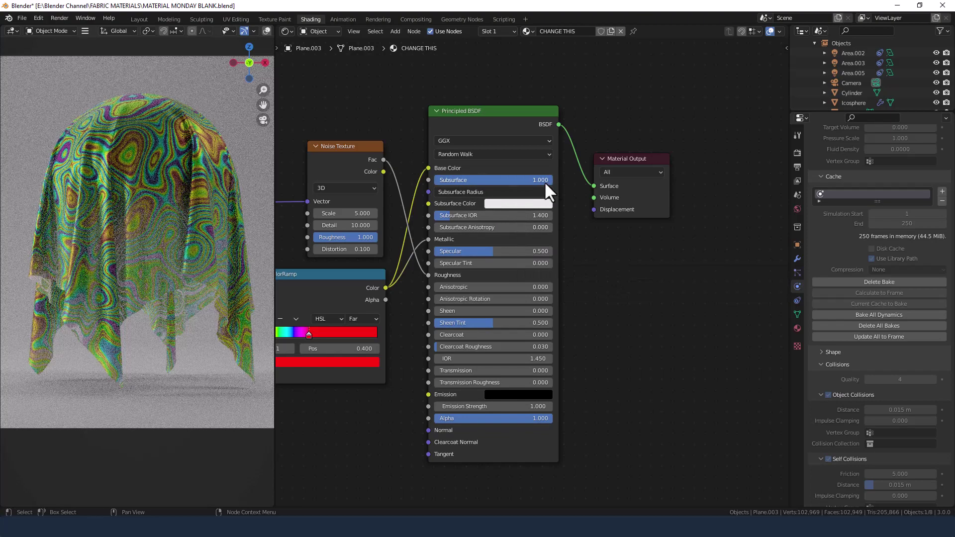
click(473, 192)
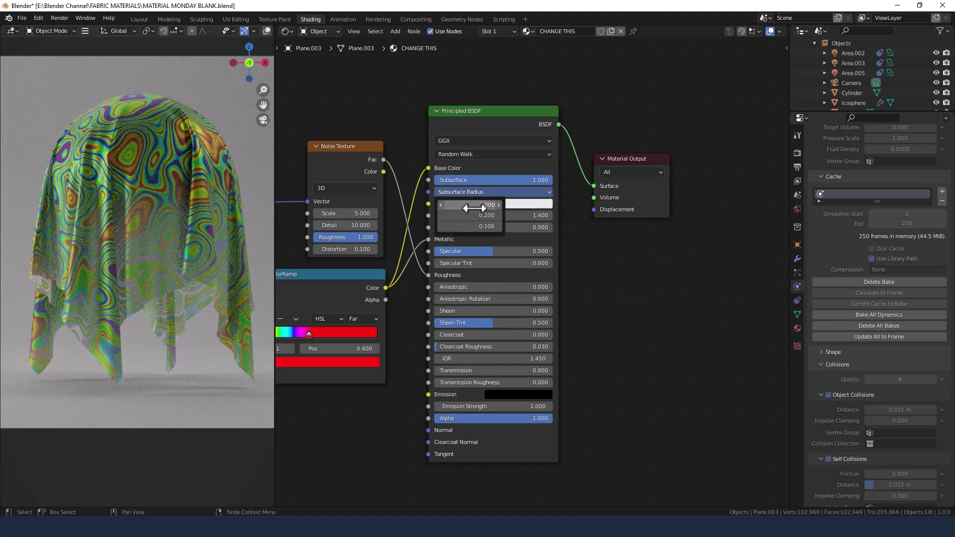
click(472, 215)
text(1)
key(Tab)
text(1)
key(Tab)
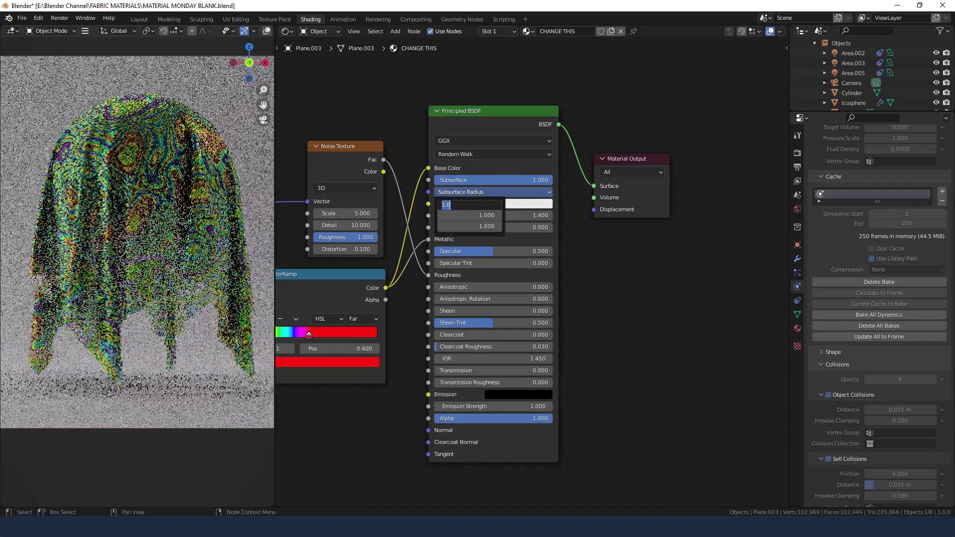
key(Return)
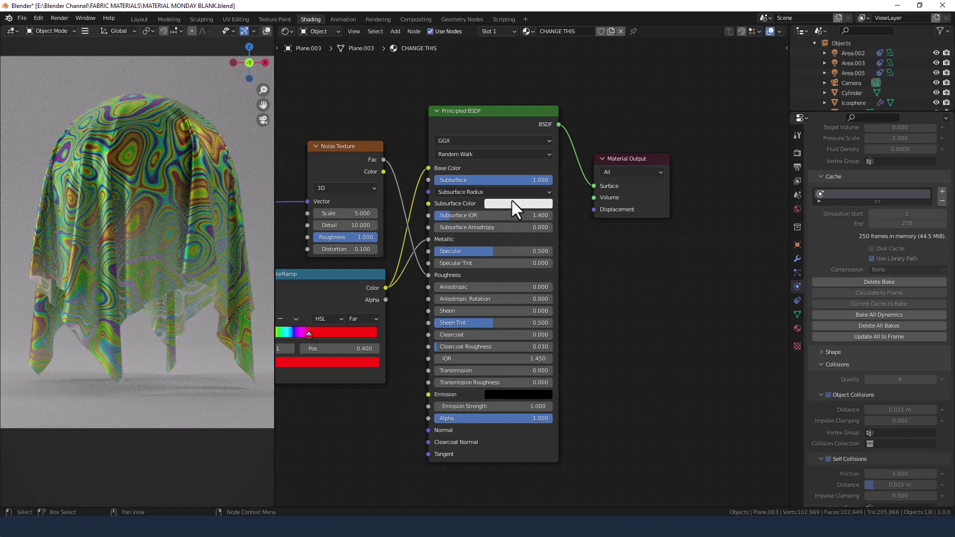
Step: Raise Specular to 1.000 and set Transmission to 0.200
drag(460, 251, 502, 251)
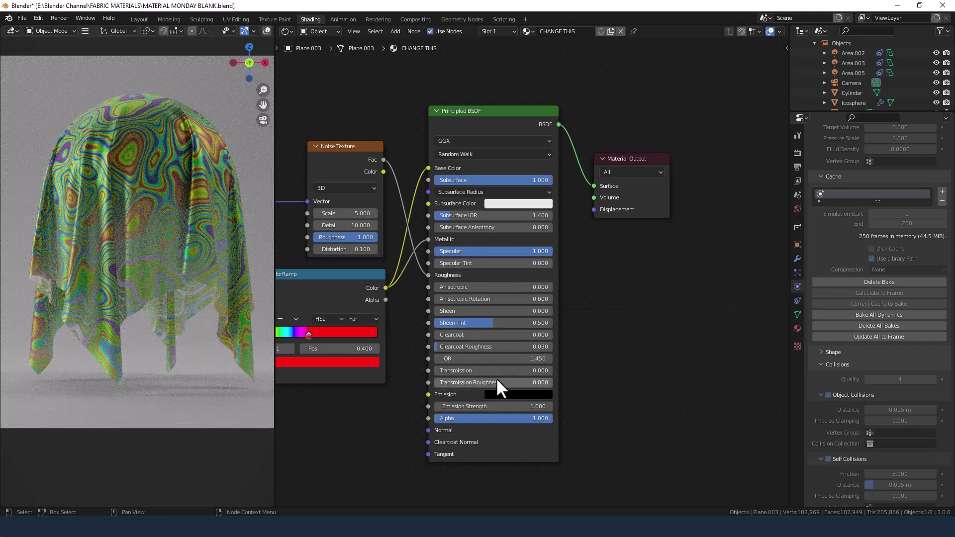
click(482, 371)
text(0.2)
key(Return)
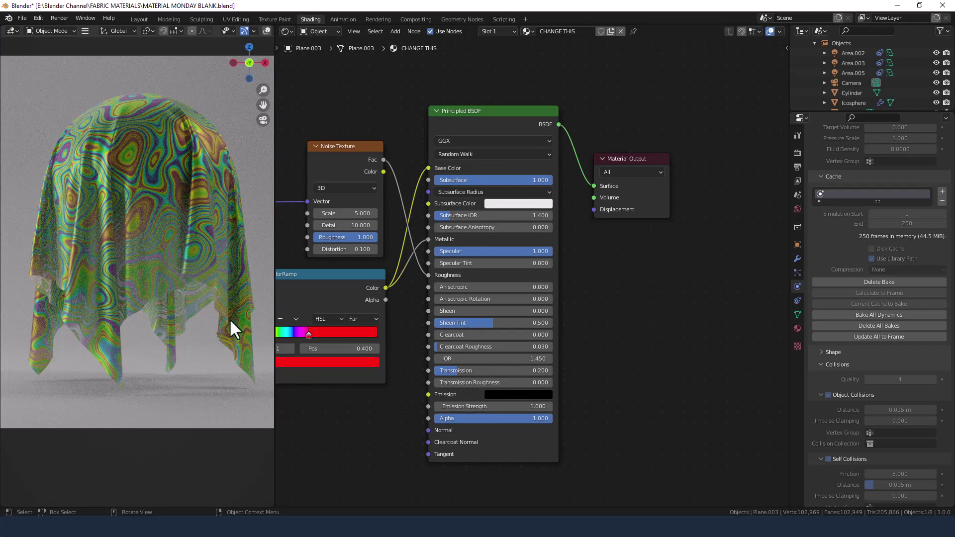
Step: Place Material Output beside the lowered Principled BSDF and widen the node editor
mouse_move(482, 112)
mouse_down()
mouse_move(486, 149)
mouse_move(486, 100)
mouse_move(485, 109)
mouse_up()
drag(643, 169, 624, 116)
scroll(412, 318, down, 3)
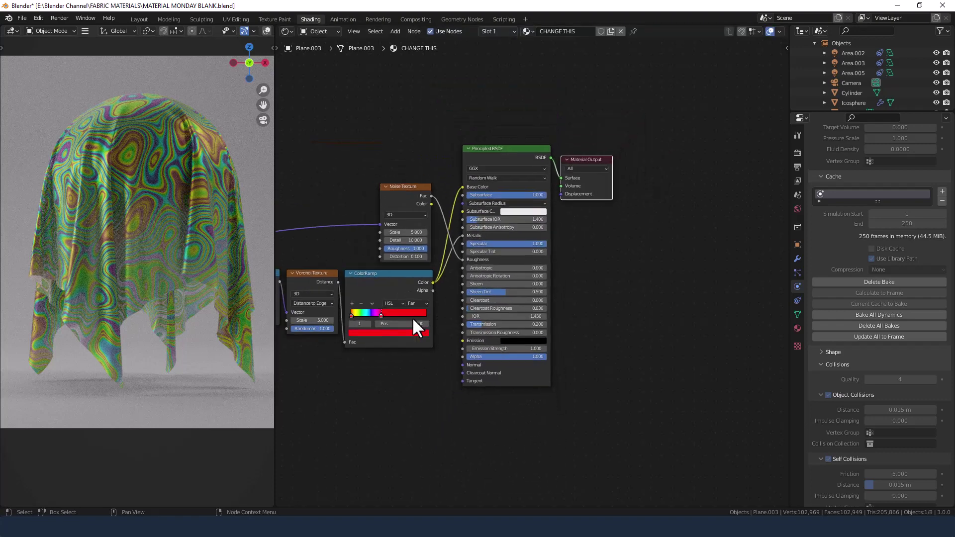
middle_drag(353, 359, 570, 373)
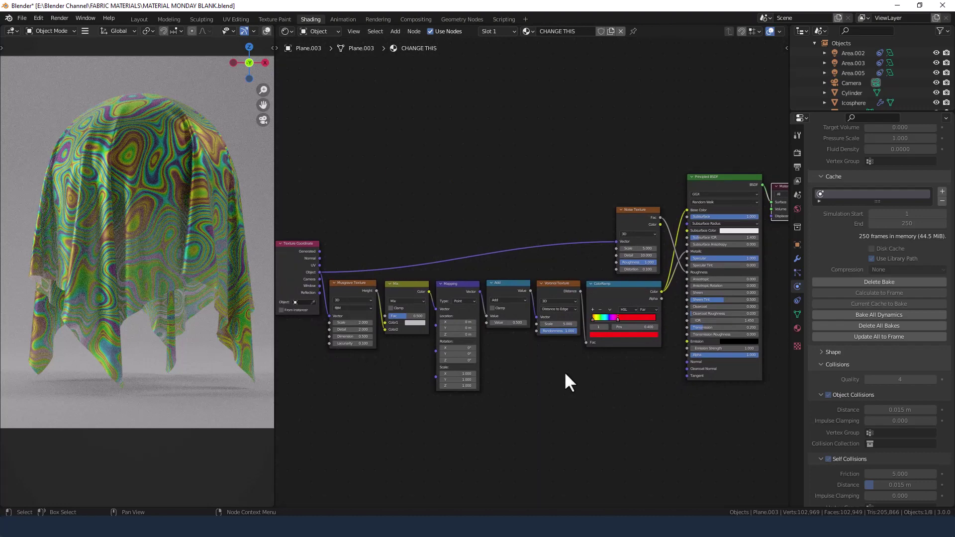
middle_drag(655, 386, 627, 357)
scroll(626, 357, down, 1)
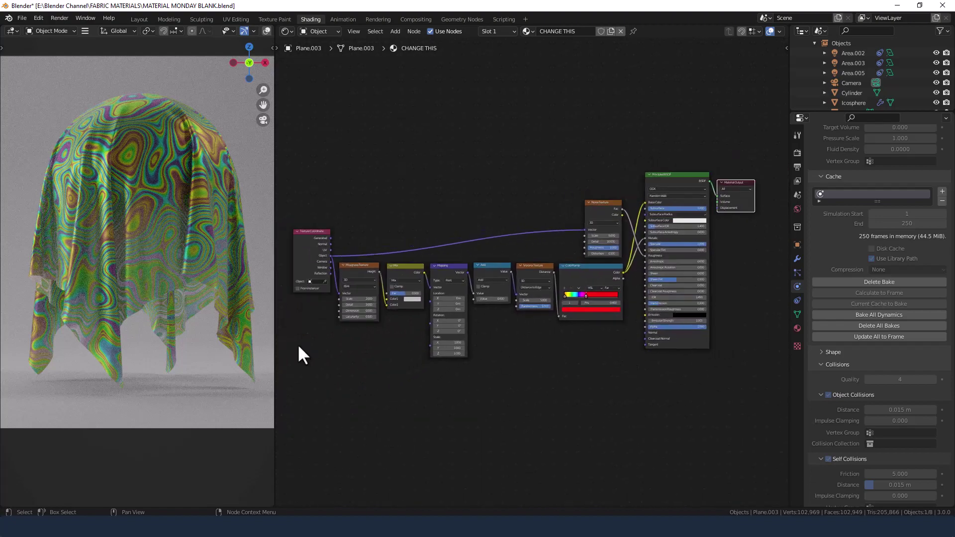
drag(273, 330, 231, 332)
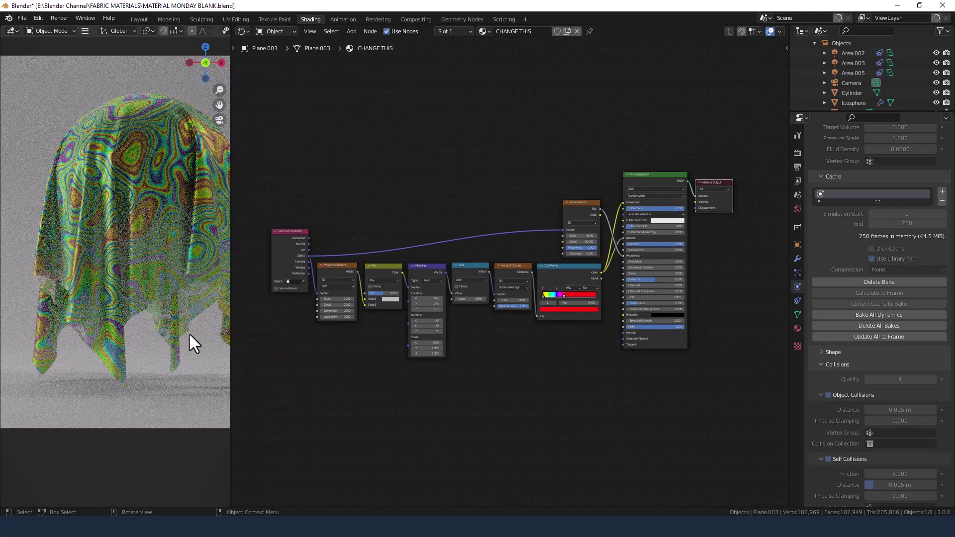
middle_drag(551, 332, 559, 331)
scroll(554, 333, up, 1)
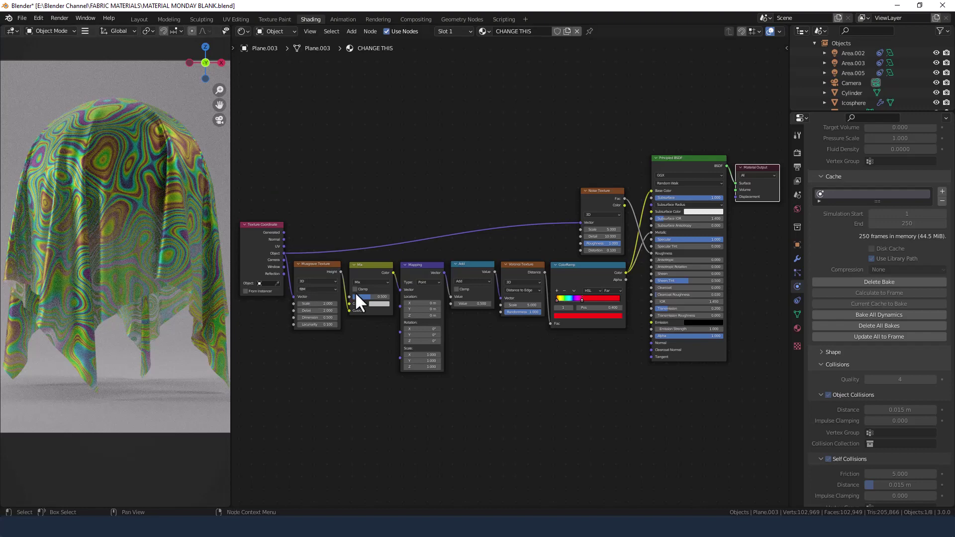
Step: Review the Cycles settings (512 max samples, 0.0100 noise threshold) and render the final image
click(797, 153)
scroll(837, 243, up, 3)
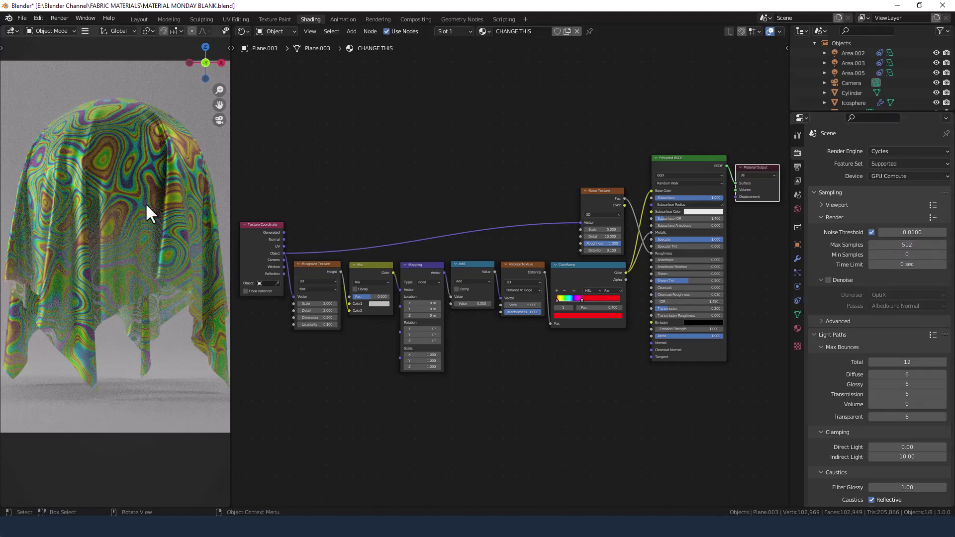
click(58, 19)
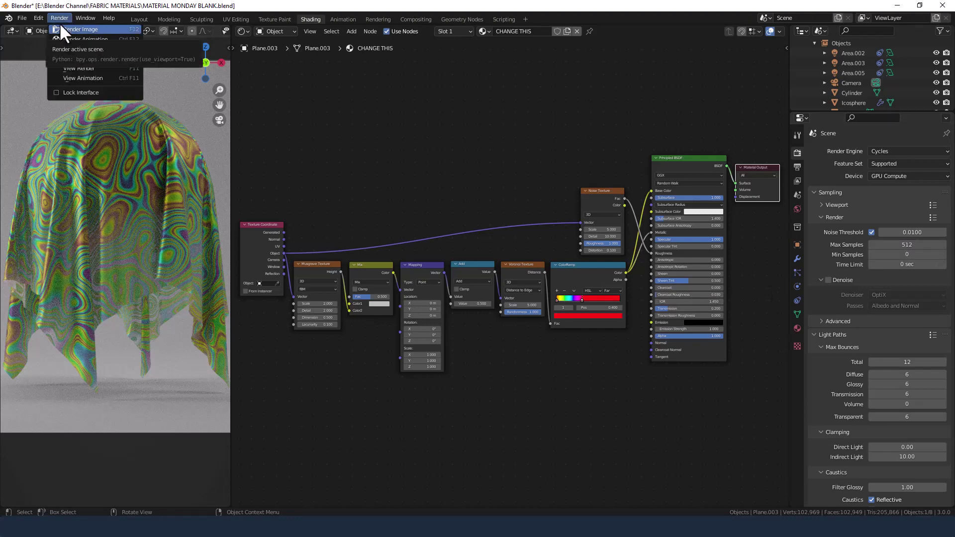
click(60, 26)
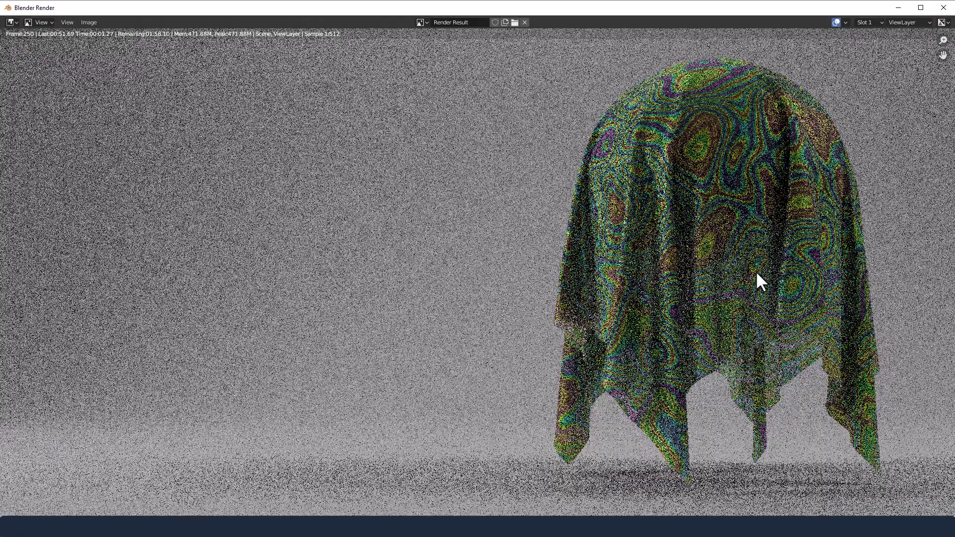